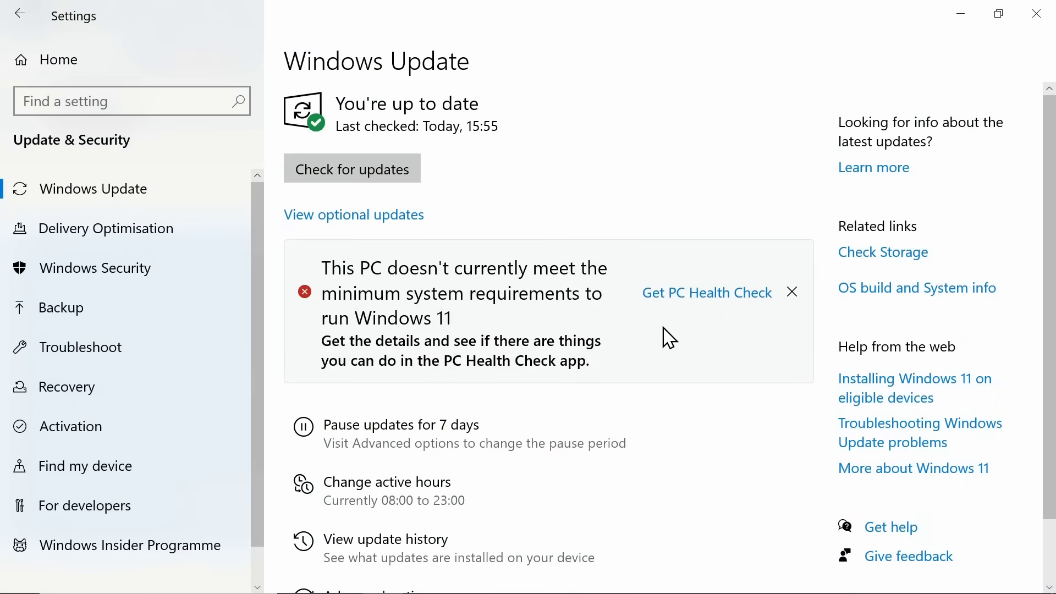
# - Switch from Settings to Chrome's Windows 11 page with the PC Health Check download offer
pyautogui.hotkey('alt', 'Tab')
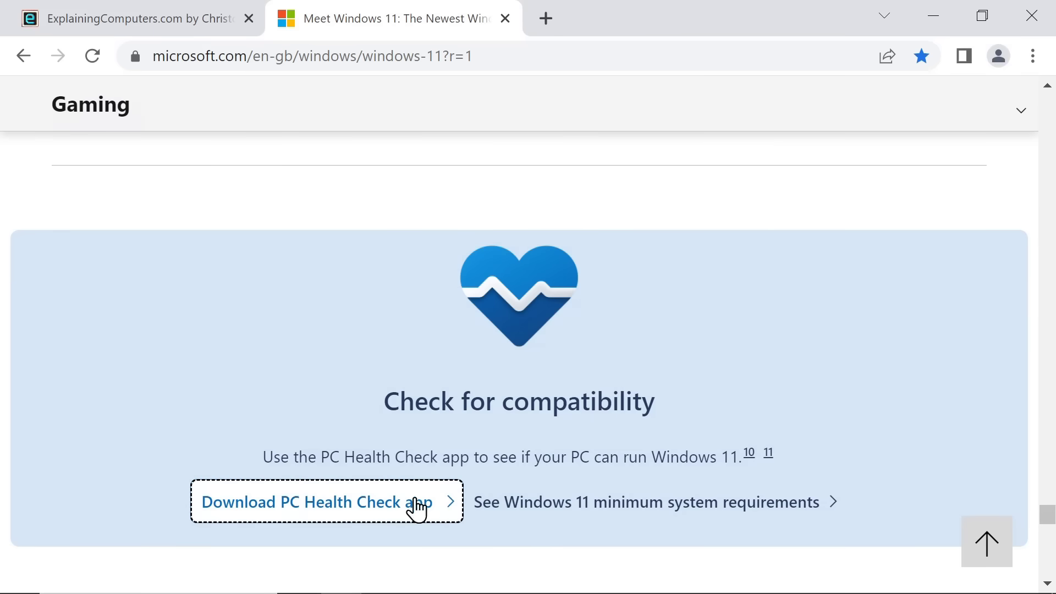
# - Download the PC Health Check installer and install it, accepting the license terms
pyautogui.click(417, 504)
pyautogui.click(744, 487)
pyautogui.click(154, 566)
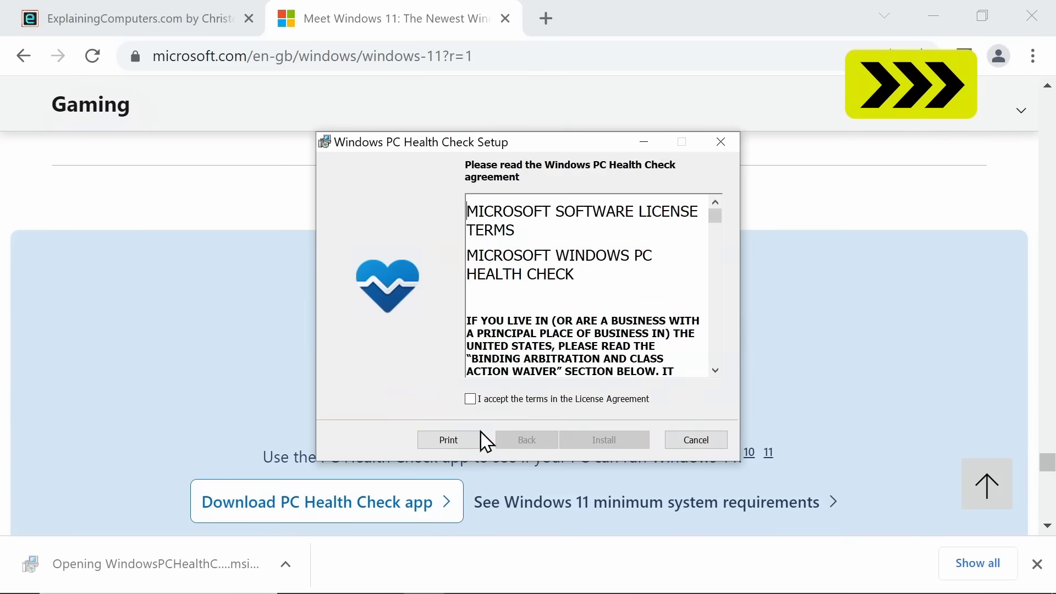
pyautogui.click(471, 399)
pyautogui.click(605, 440)
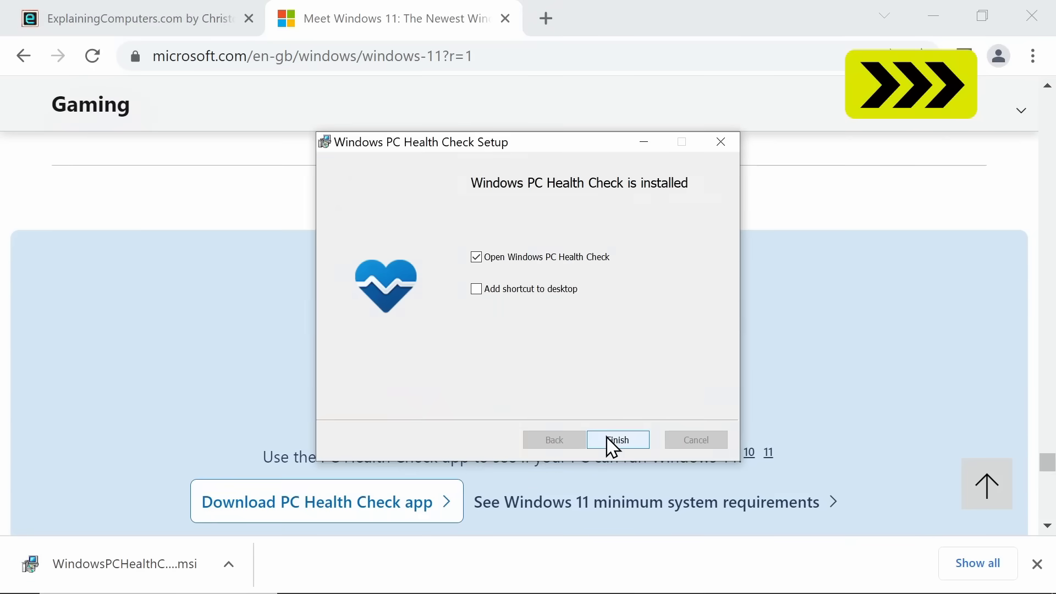
# - Launch PC Health Check, run the Windows 11 check and scroll to the unsupported i5-6500 message
pyautogui.click(608, 439)
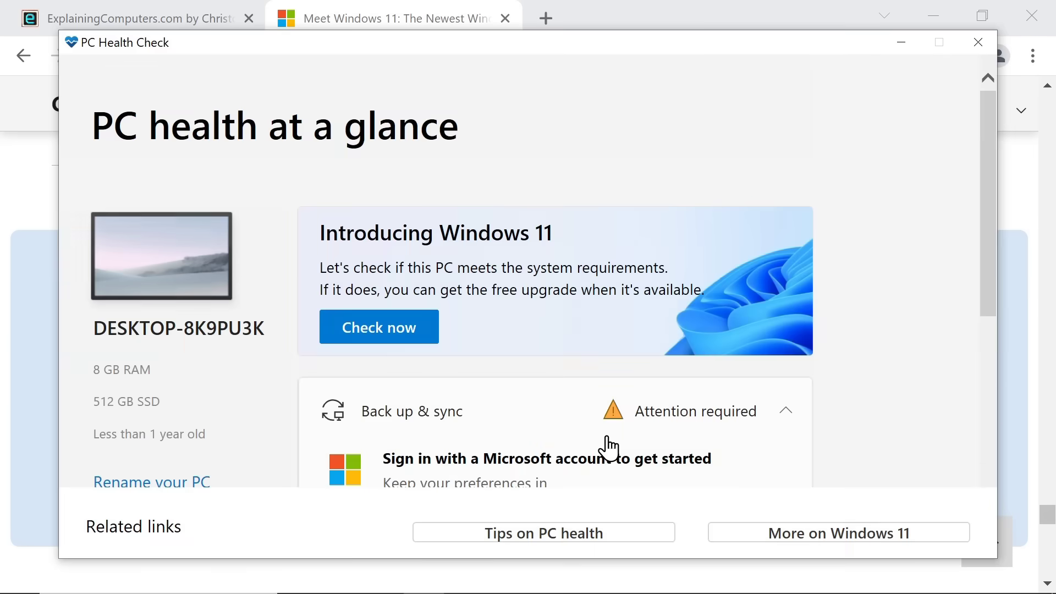
pyautogui.click(408, 332)
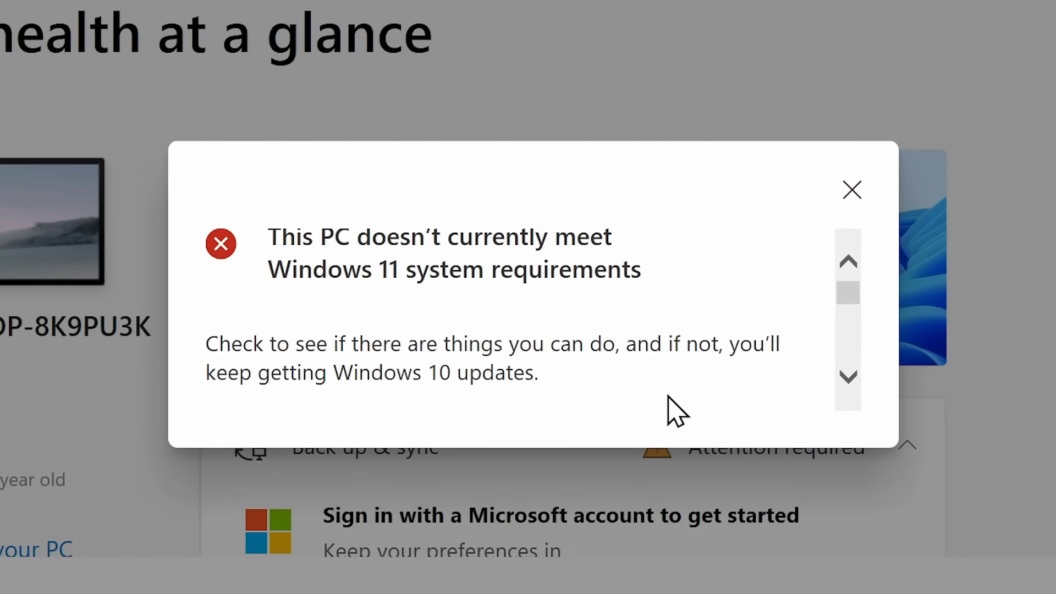
pyautogui.moveTo(853, 295); pyautogui.dragTo(854, 310)
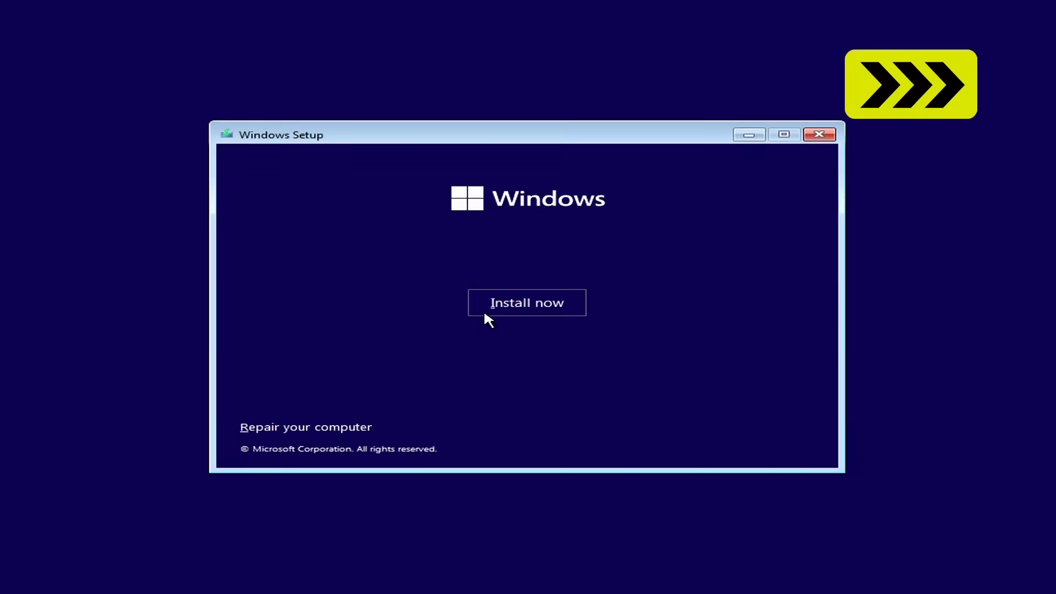
# - Start the Windows Setup installation, which is blocked as unsupported on this PC
pyautogui.click(484, 311)
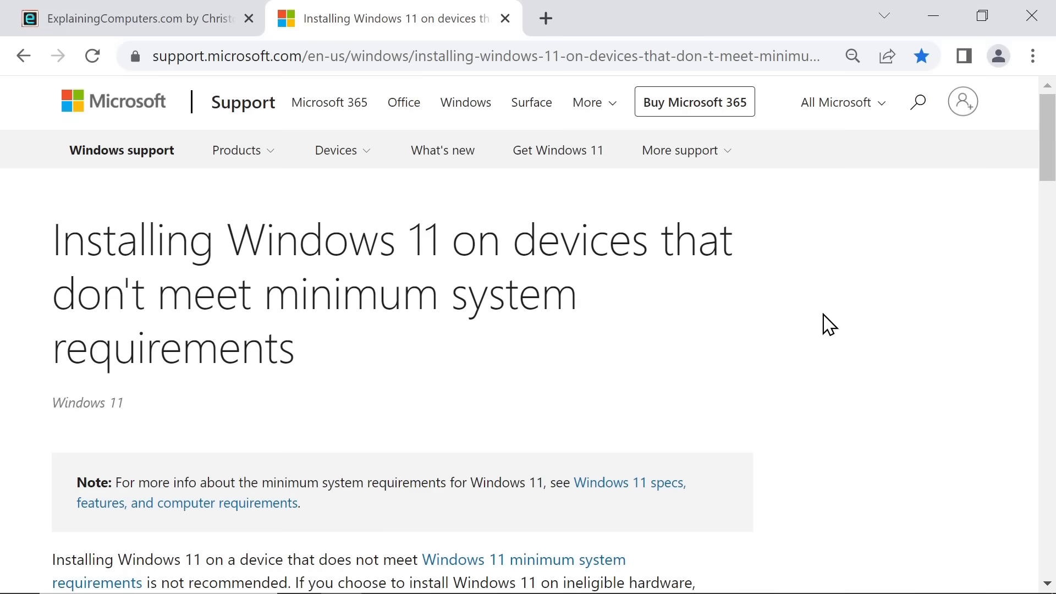
pyautogui.moveTo(1047, 168); pyautogui.dragTo(1046, 246)
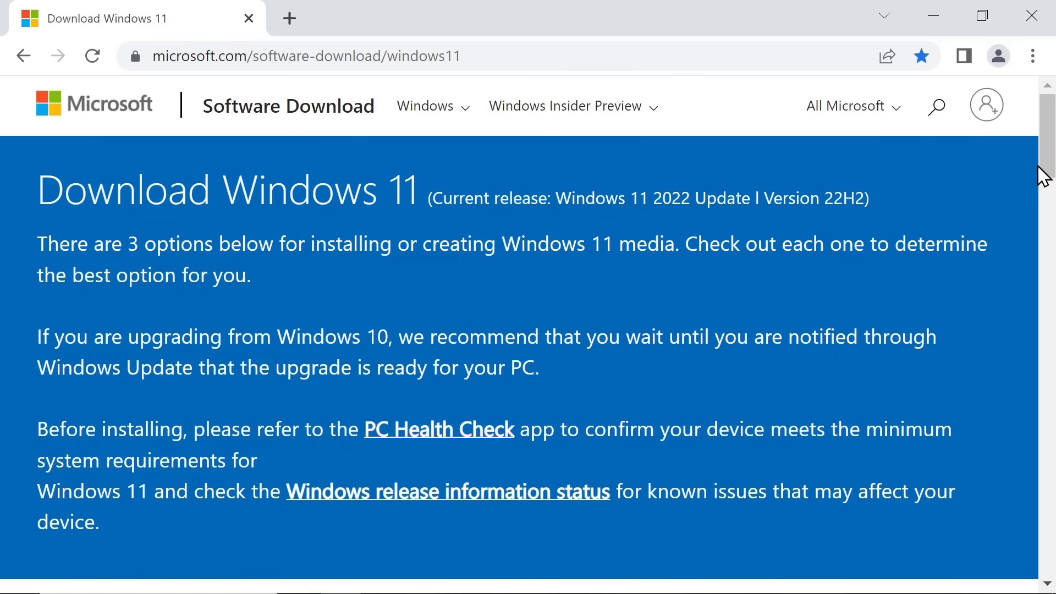
# - Select Windows 11 (multi-edition ISO) as the download edition and request it
pyautogui.moveTo(1048, 158); pyautogui.dragTo(1051, 335)
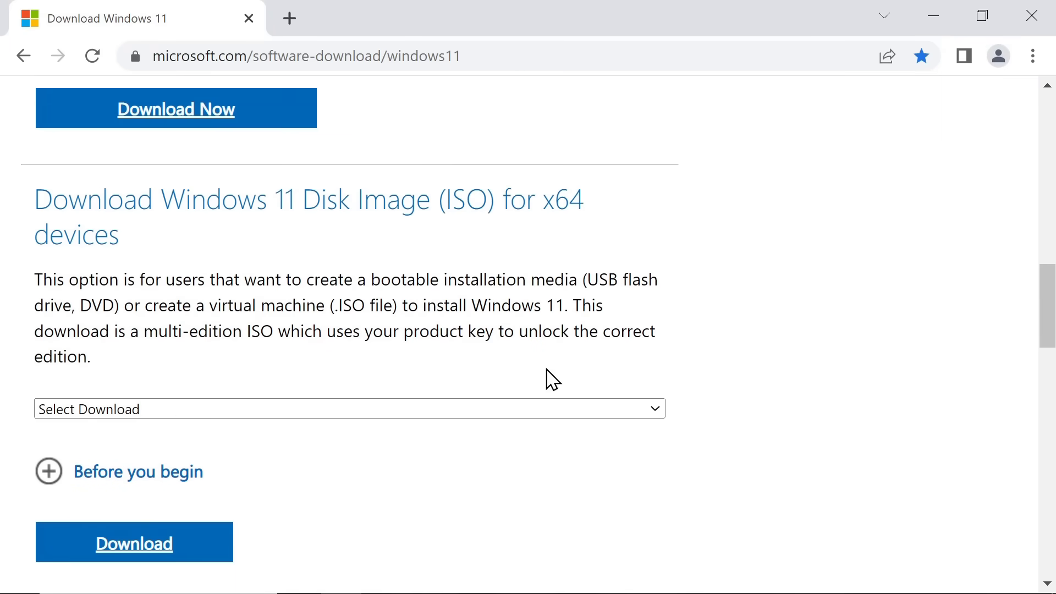
pyautogui.click(312, 408)
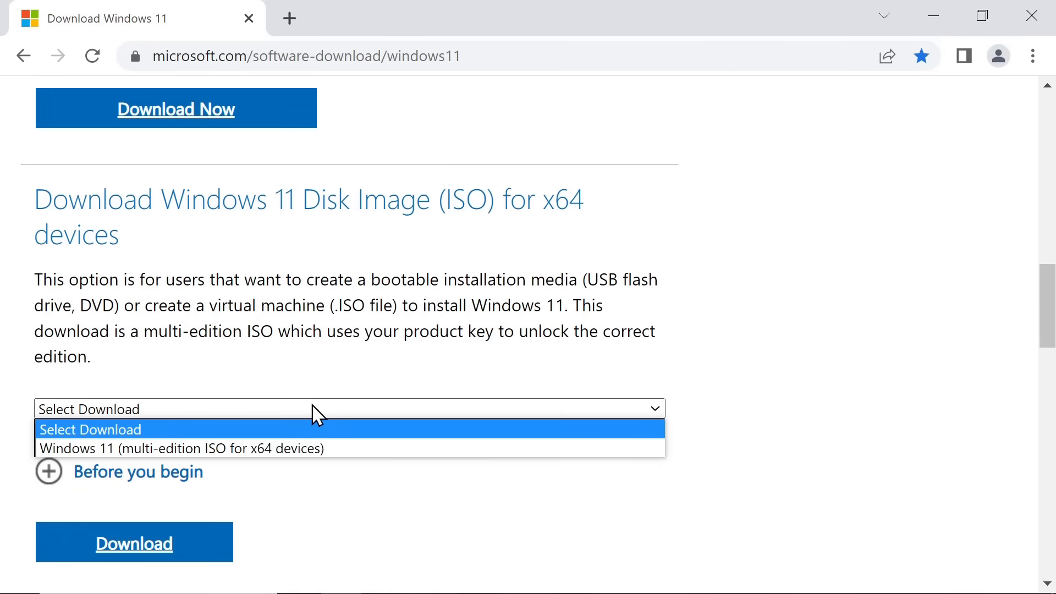
pyautogui.click(315, 448)
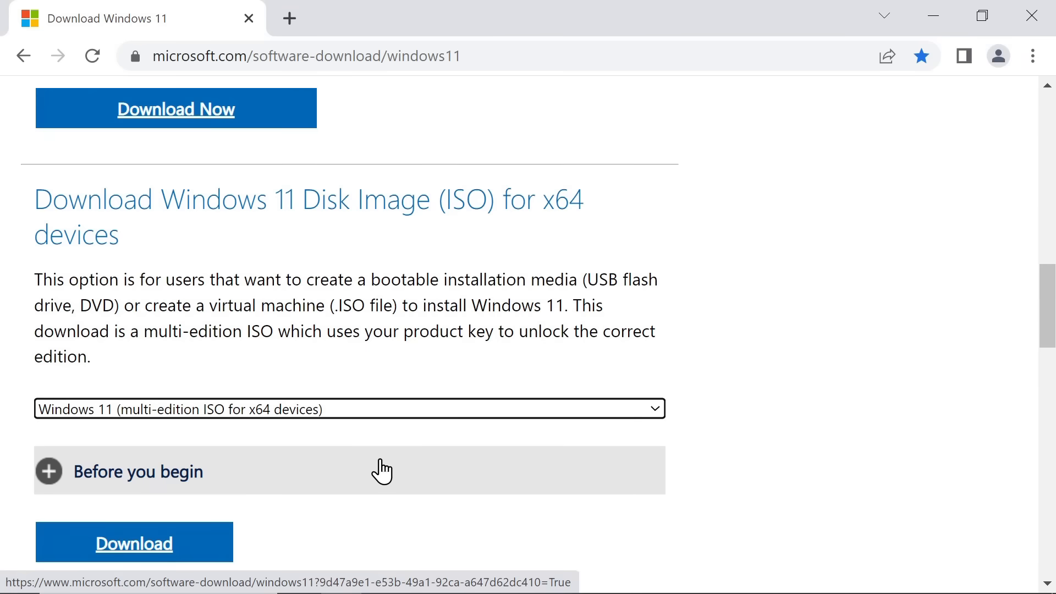
pyautogui.click(220, 525)
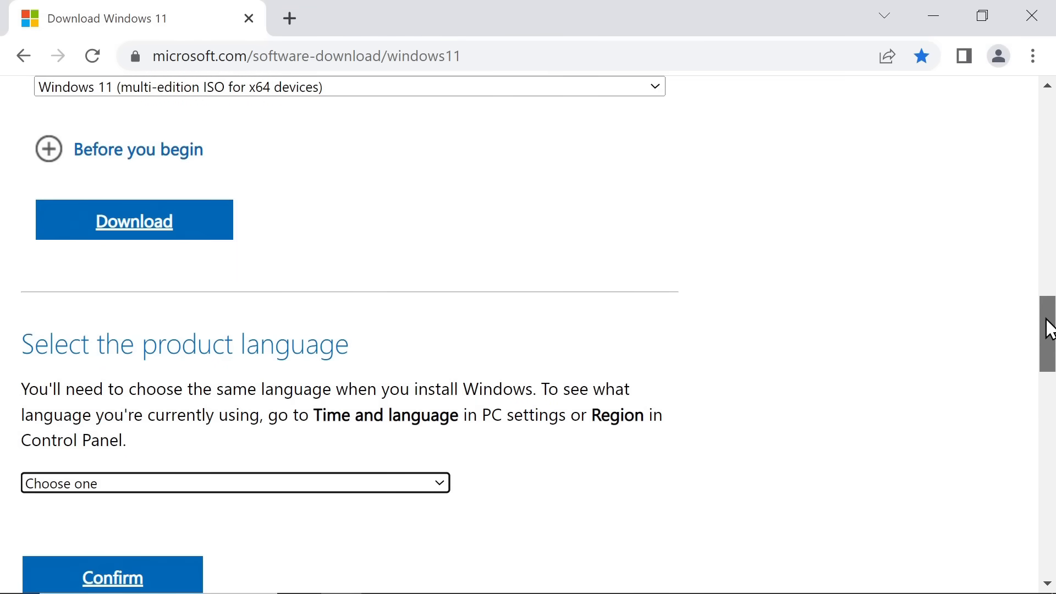
# - Choose English International as the product language and confirm it
pyautogui.moveTo(1044, 328); pyautogui.dragTo(1044, 357)
pyautogui.click(385, 299)
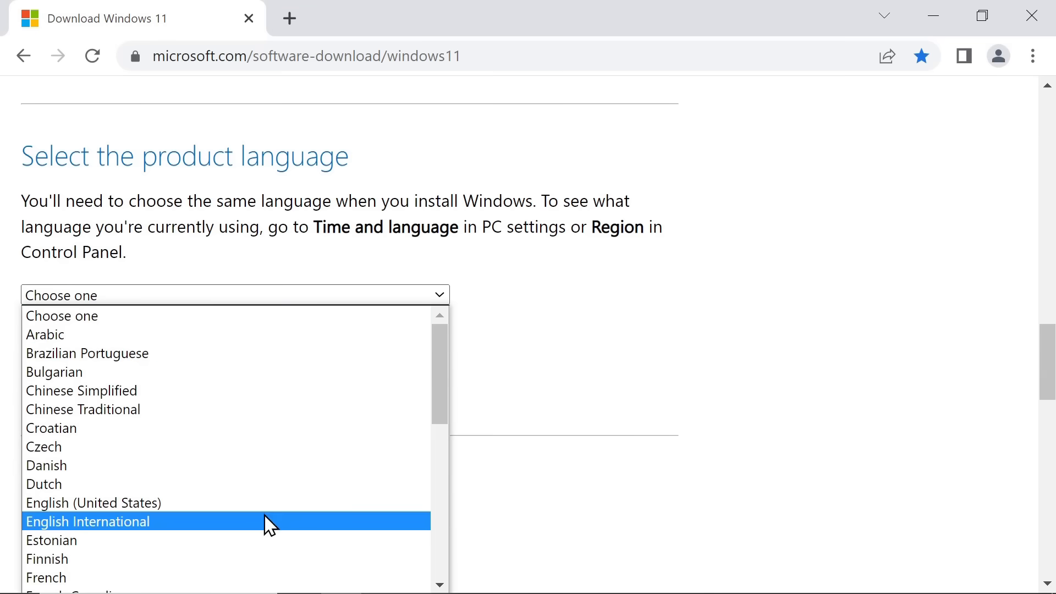
pyautogui.click(264, 508)
pyautogui.click(126, 407)
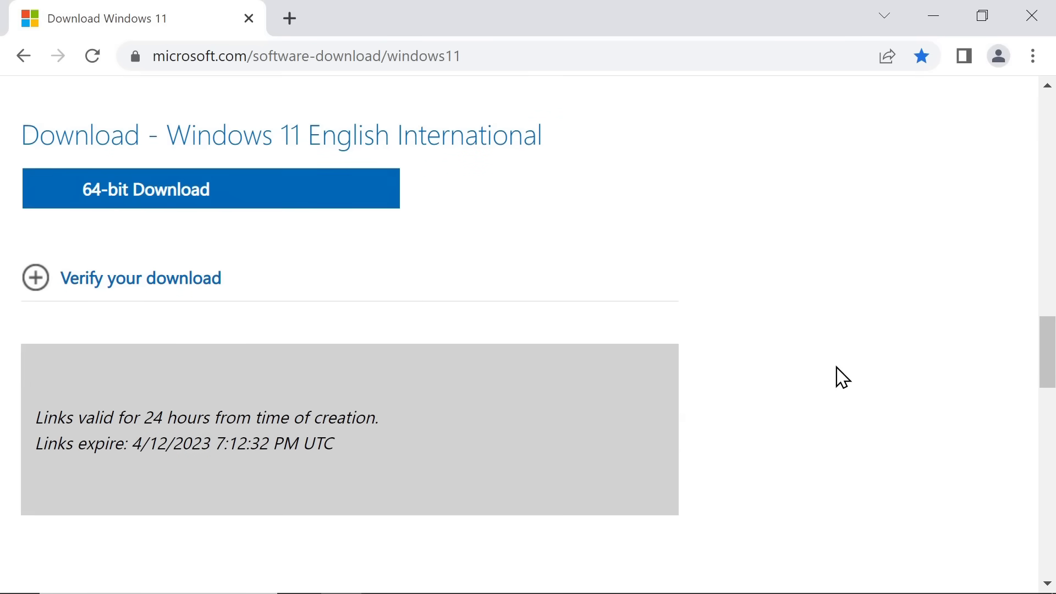
# - Download the 64-bit Win11_22H2_EnglishInternational_x64v1.iso into the Windows_11 folder
pyautogui.click(205, 187)
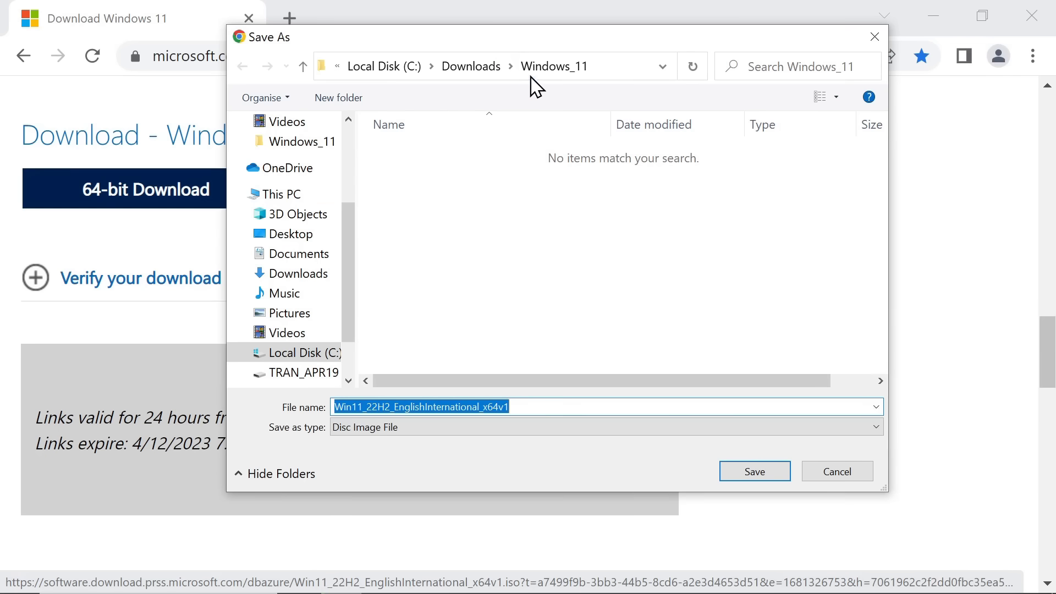
pyautogui.click(770, 476)
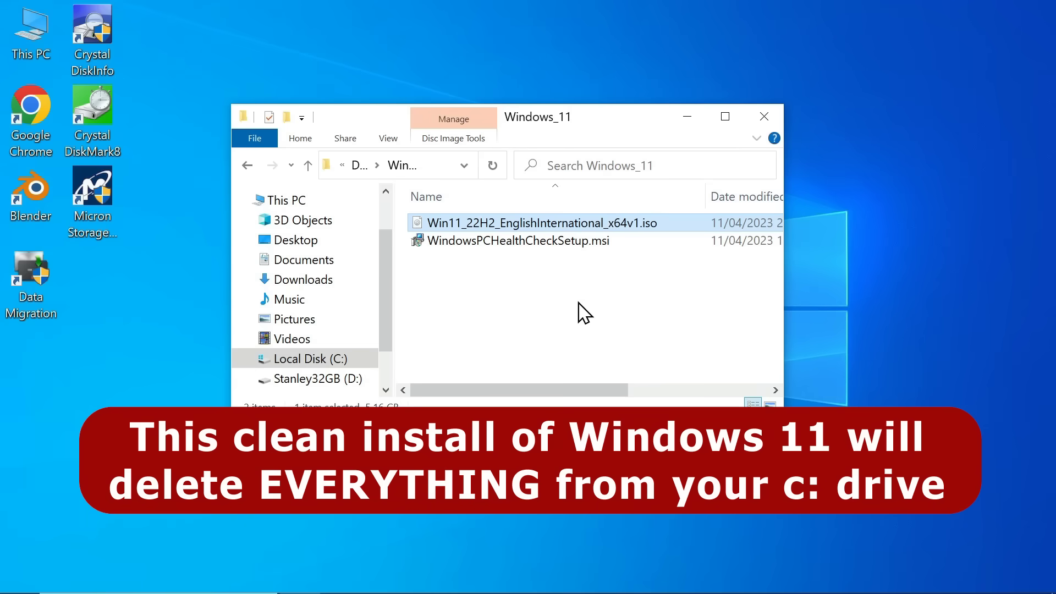
# - Download rufus-3.22.exe from rufus.ie into the Windows_11 folder, then close Chrome
pyautogui.hotkey('alt', 'Tab')
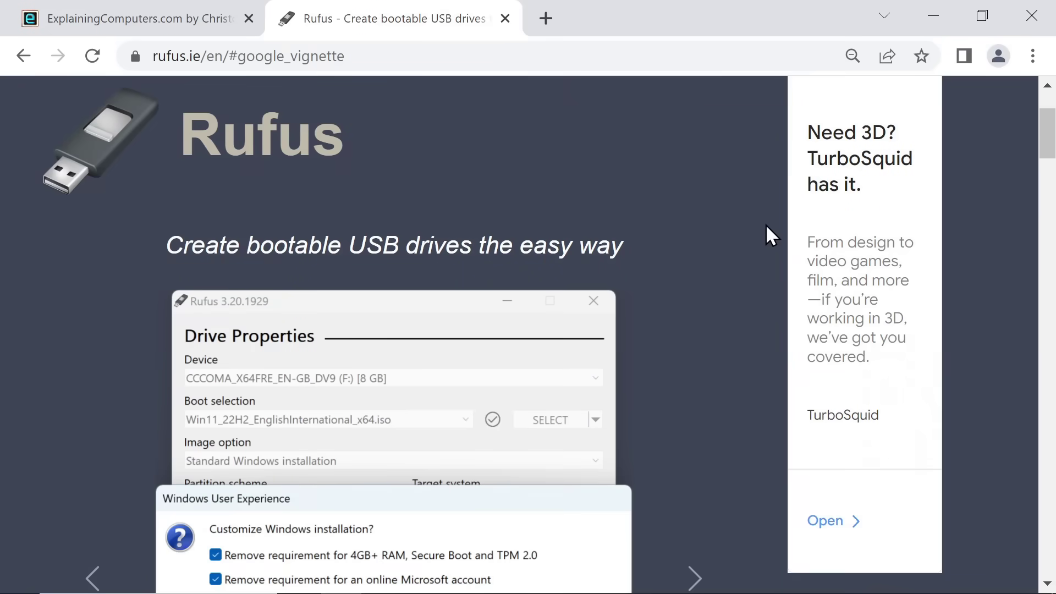
pyautogui.moveTo(1048, 135); pyautogui.dragTo(1050, 243)
pyautogui.click(160, 318)
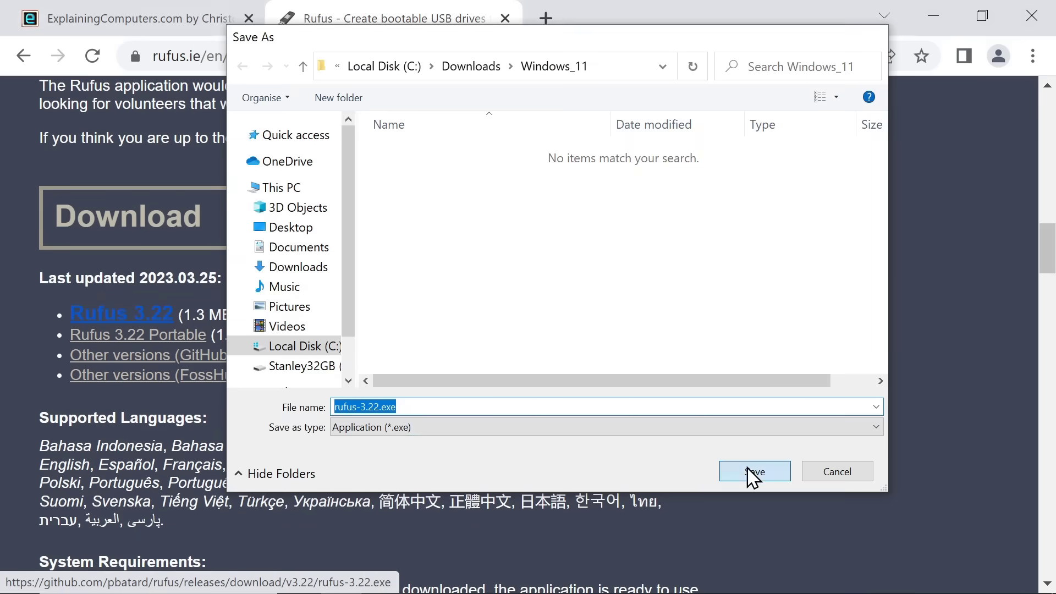
pyautogui.click(748, 468)
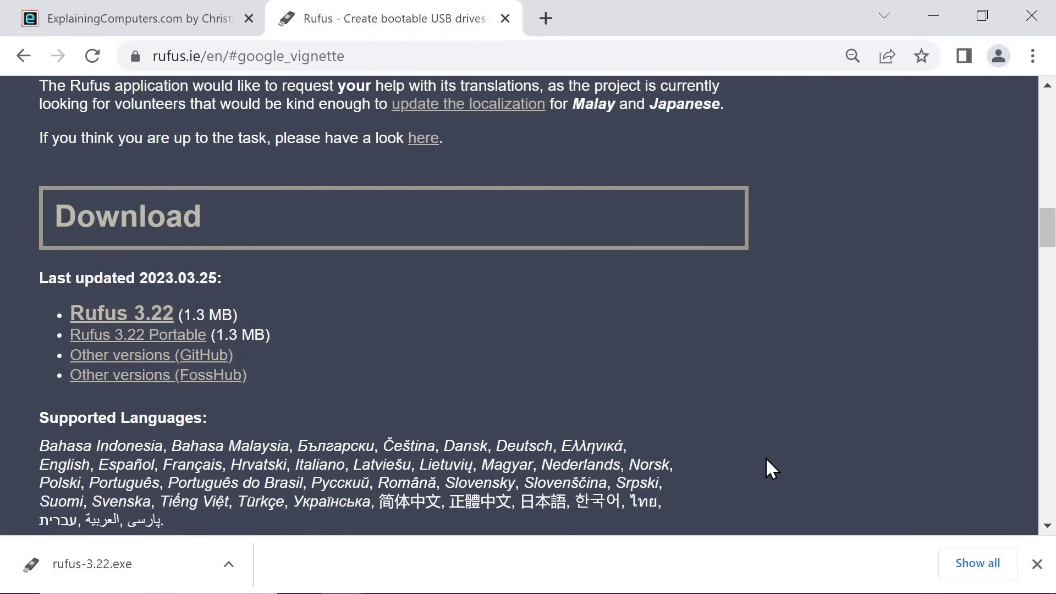
pyautogui.click(1032, 15)
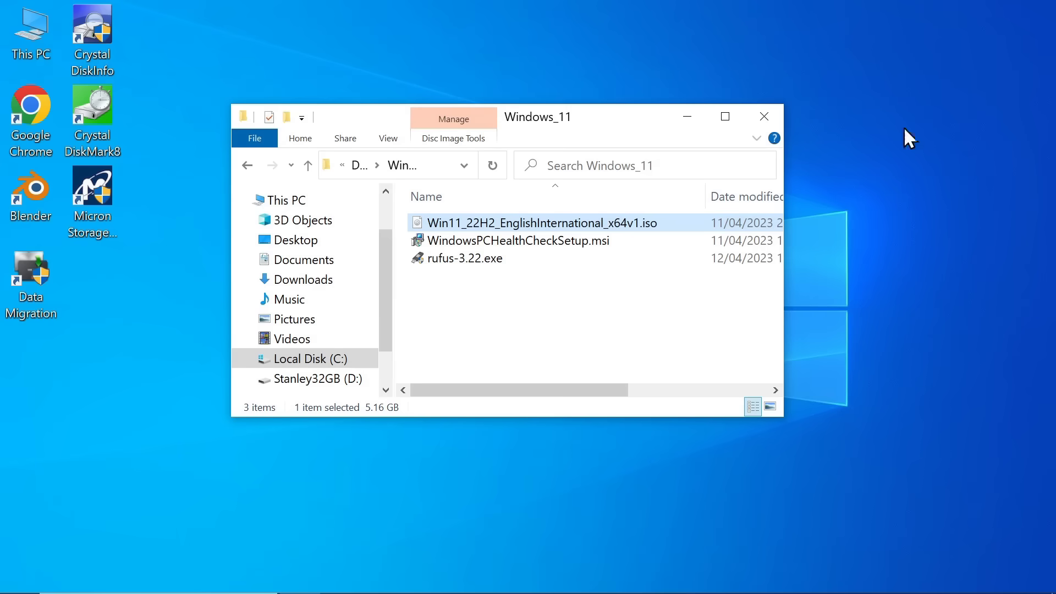
# - Launch rufus-3.22.exe with administrator permission and close File Explorer
pyautogui.doubleClick(499, 261)
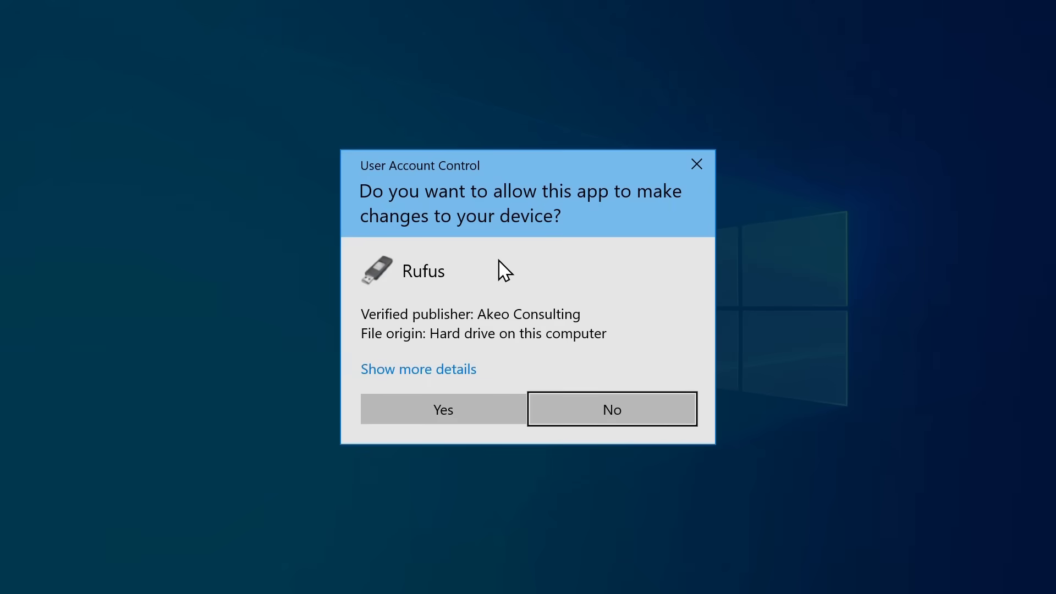
pyautogui.click(467, 414)
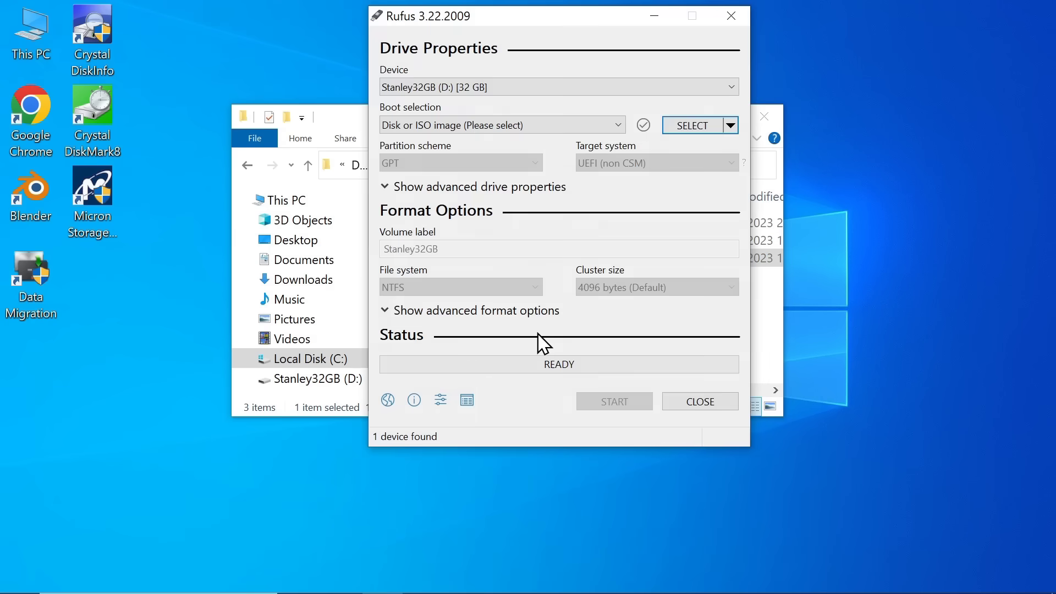
pyautogui.moveTo(544, 19); pyautogui.dragTo(505, 92)
pyautogui.click(764, 116)
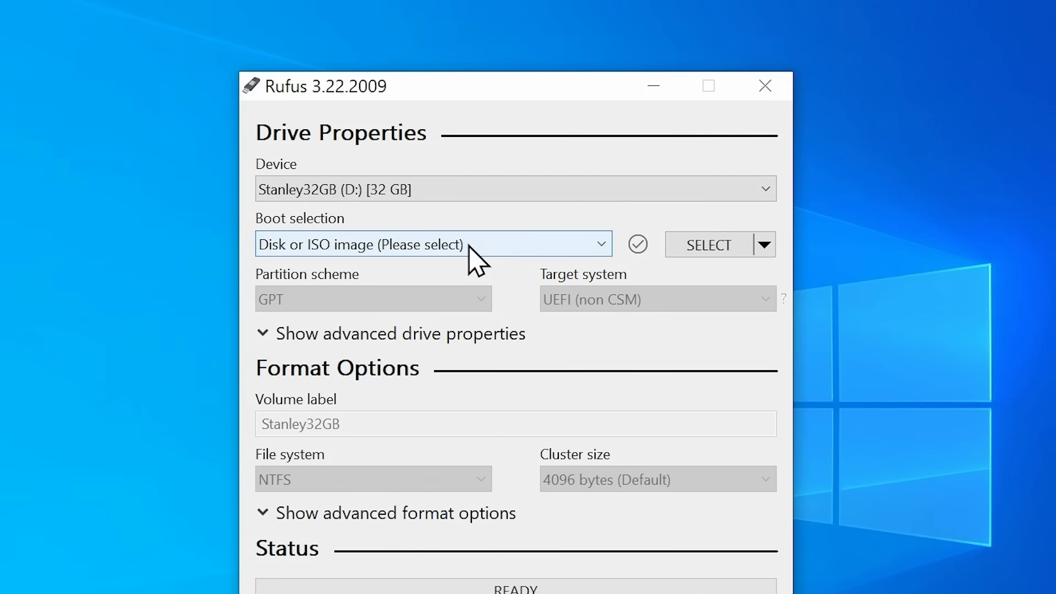
# - Load the Windows 11 22H2 ISO for the 32 GB Stanley drive and start writing
pyautogui.click(703, 254)
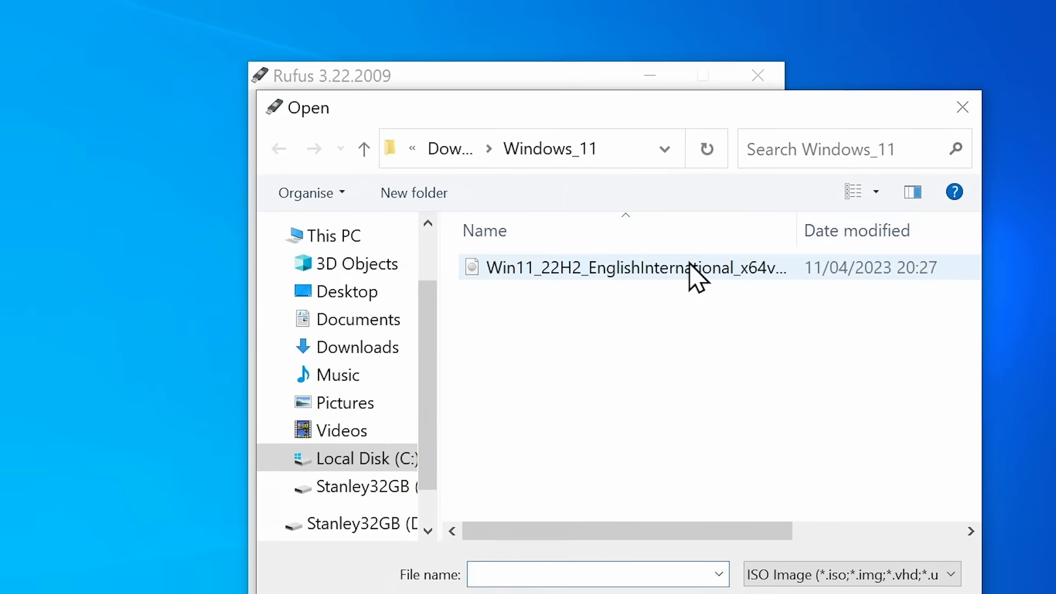
pyautogui.click(703, 284)
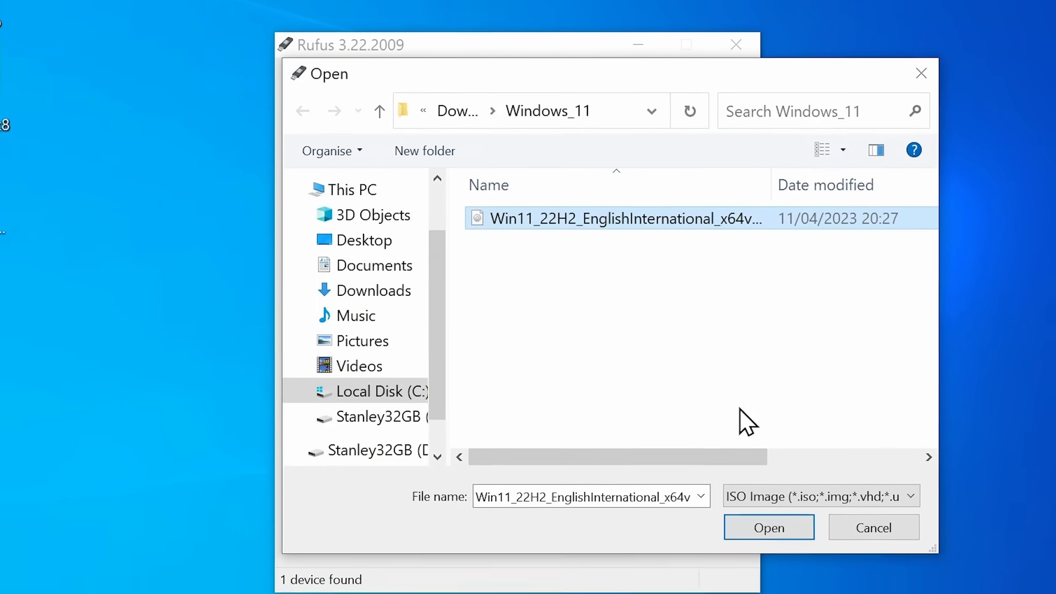
pyautogui.click(769, 528)
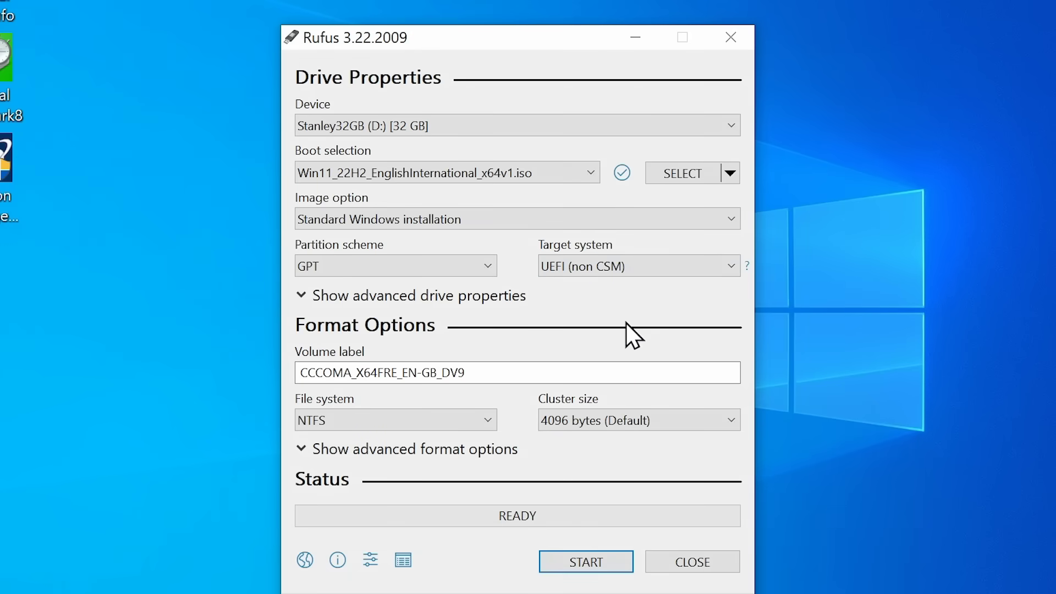
pyautogui.moveTo(533, 44); pyautogui.dragTo(513, 10)
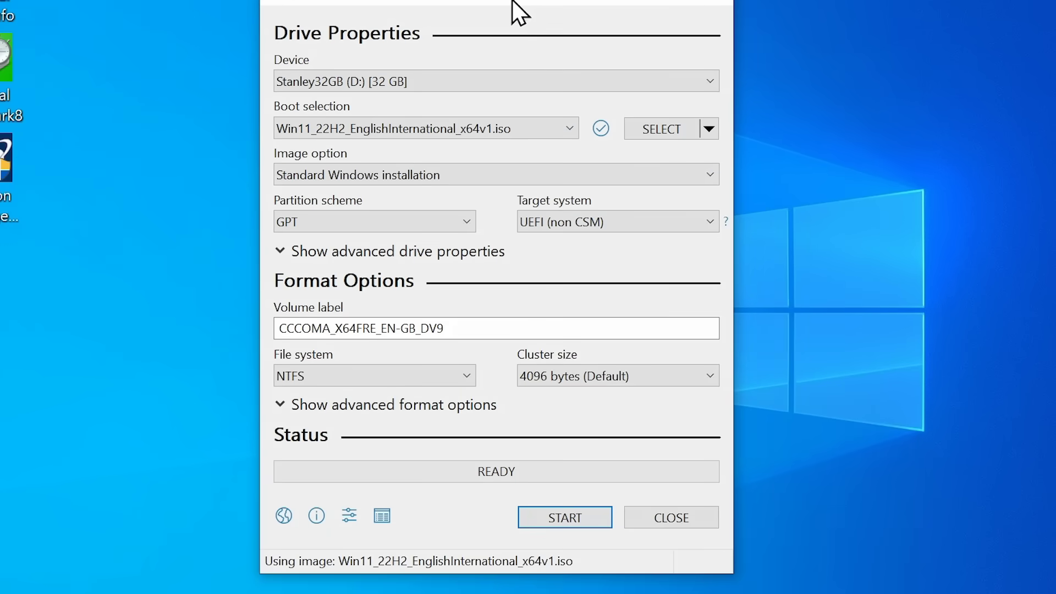
pyautogui.click(566, 513)
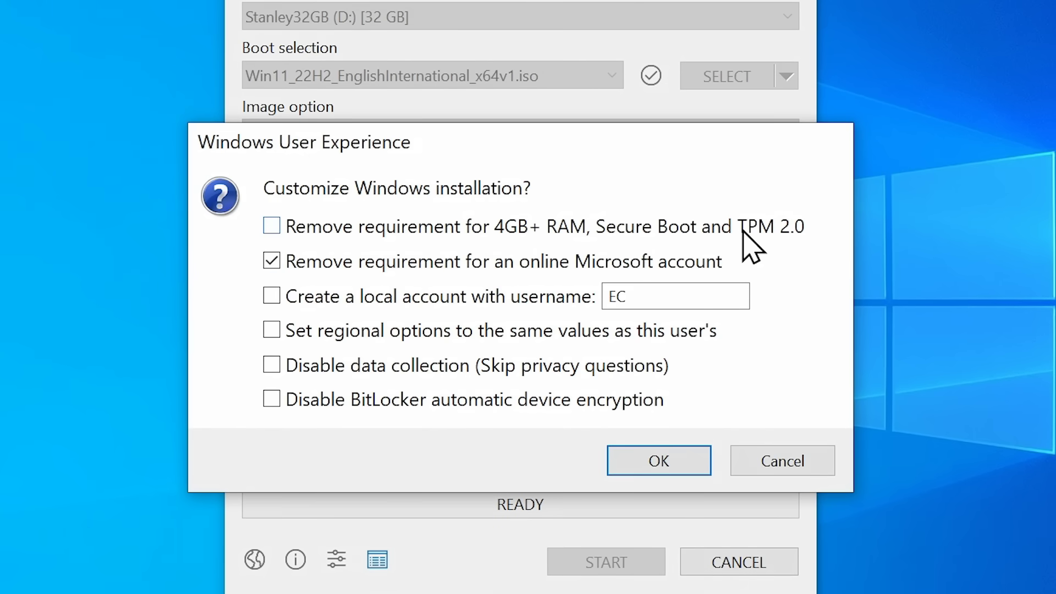
# - Remove the 4GB+ RAM, Secure Boot and TPM 2.0 requirement and disable data collection
pyautogui.click(280, 228)
pyautogui.click(272, 365)
pyautogui.click(664, 461)
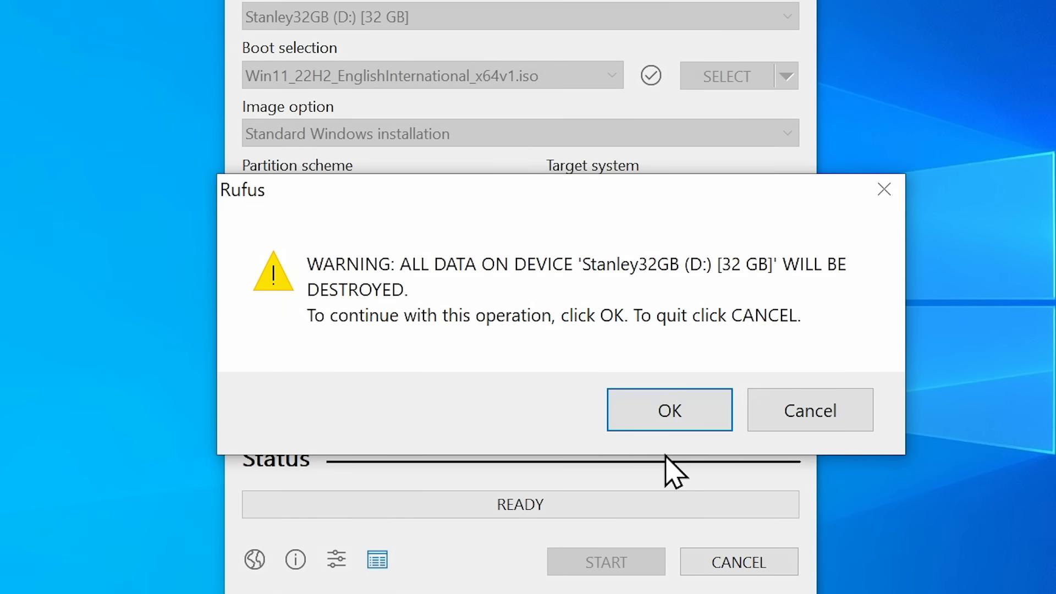
# - Confirm erasing the 32 GB drive and let Rufus write the Windows 11 installer until READY
pyautogui.click(666, 408)
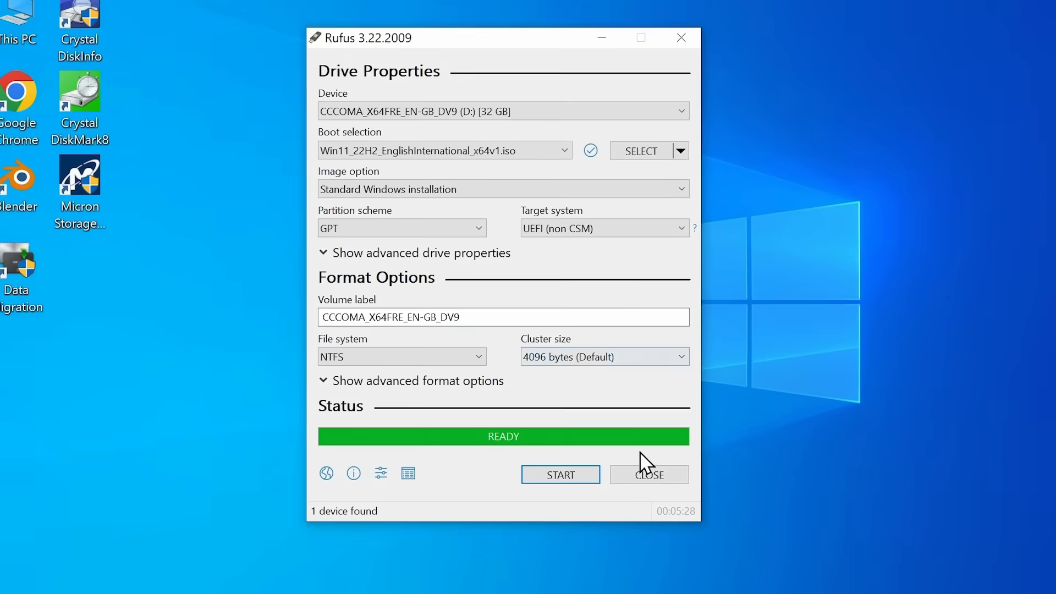
# - Close Rufus and bring up the Windows Start menu
pyautogui.click(681, 470)
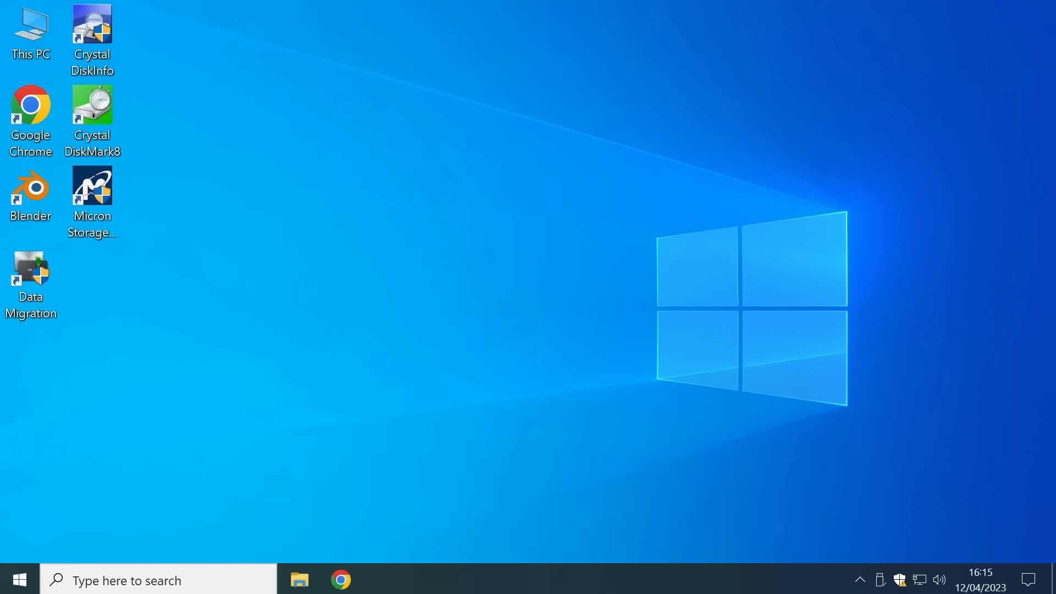
pyautogui.click(20, 577)
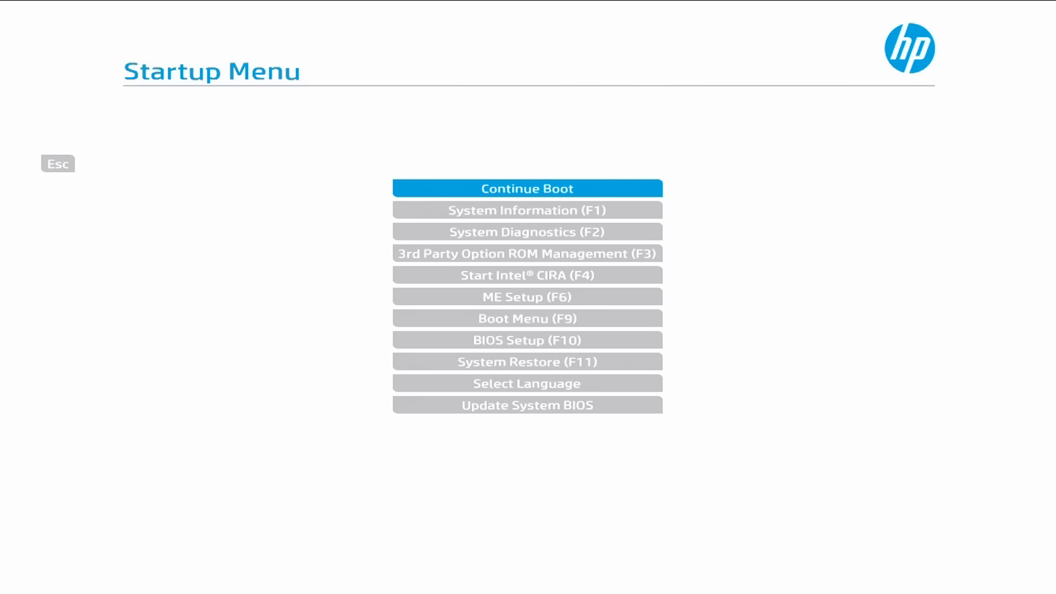
# - Open the HP Boot Menu (F9) and select UEFI - USB DISK 3.0 as the boot device
pyautogui.press('Down')
pyautogui.press('Down')
pyautogui.press('Down')
pyautogui.press('Down')
pyautogui.press('Down')
pyautogui.press('Down')
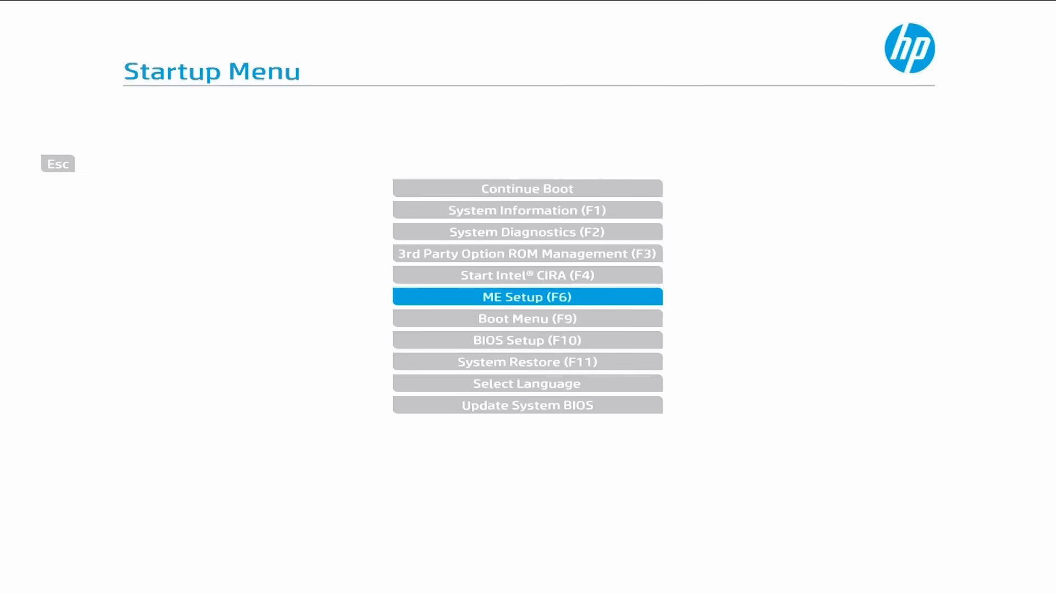
pyautogui.press('Return')
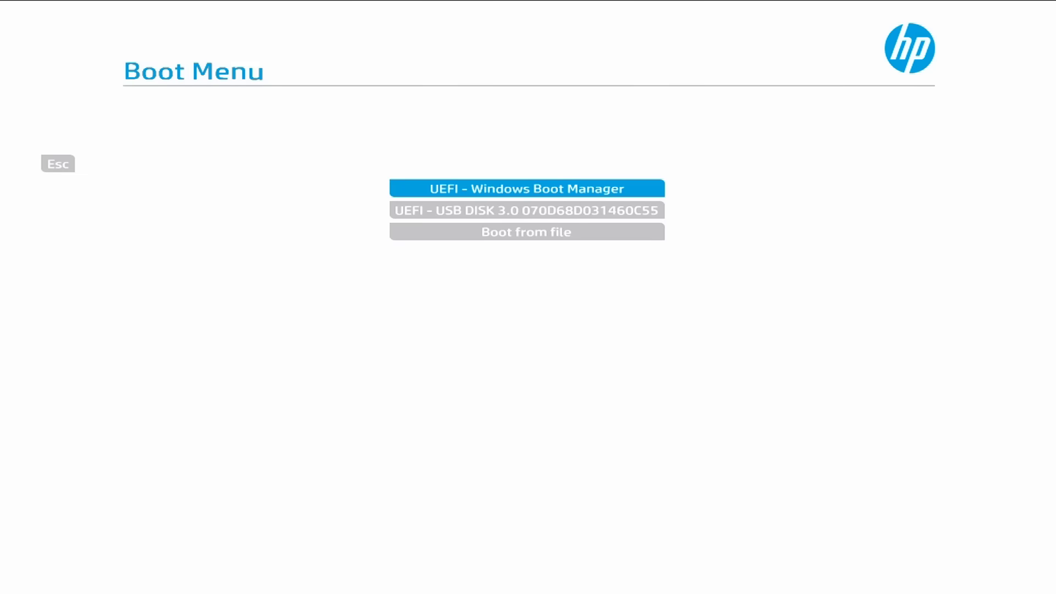
pyautogui.press('Down')
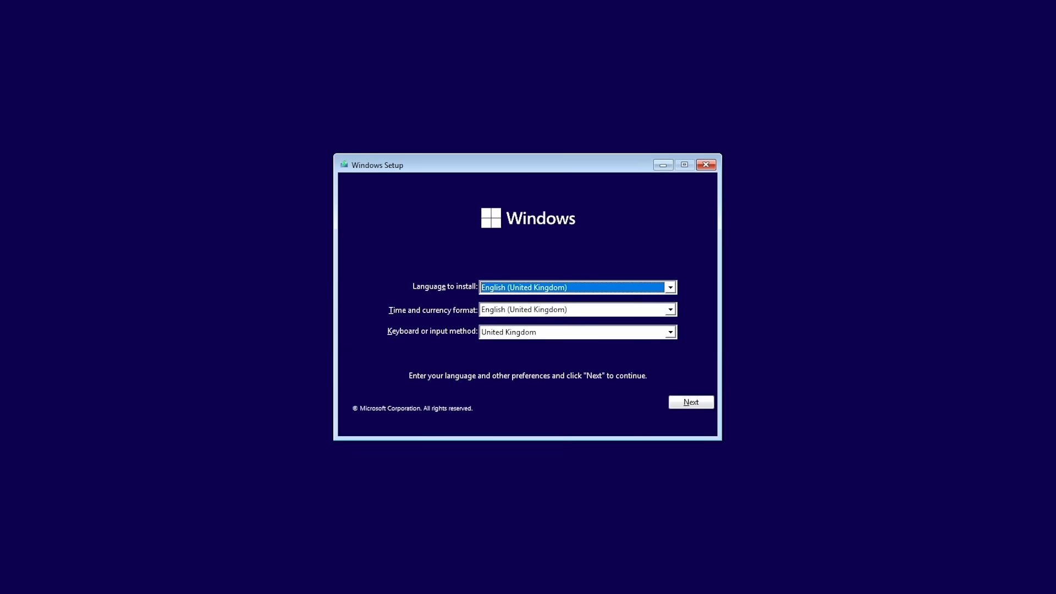
# - Accept the language and keyboard settings and agree to the Microsoft licence terms
pyautogui.click(706, 411)
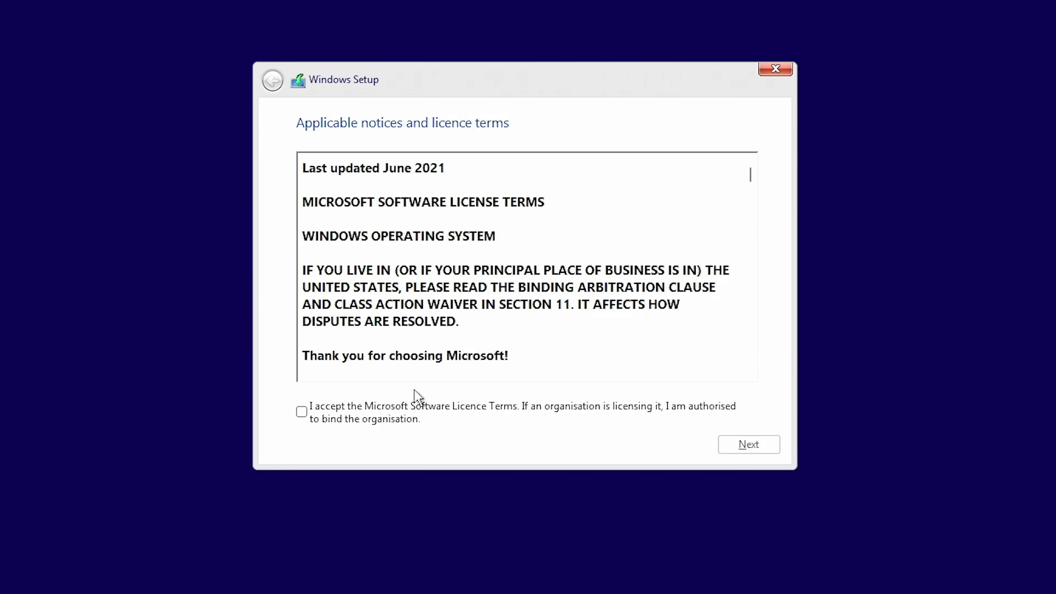
pyautogui.click(305, 413)
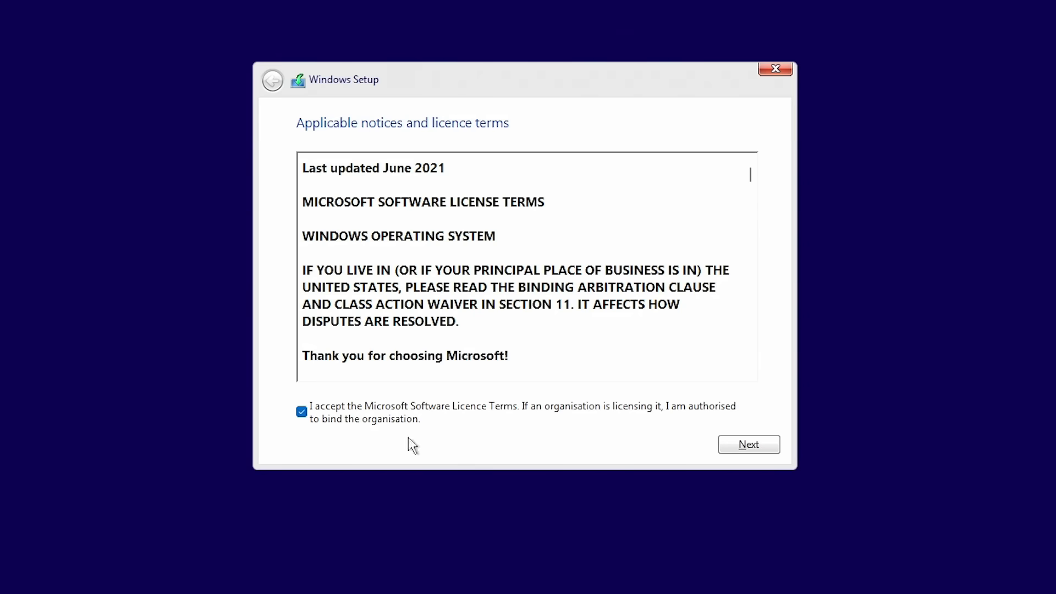
pyautogui.click(743, 450)
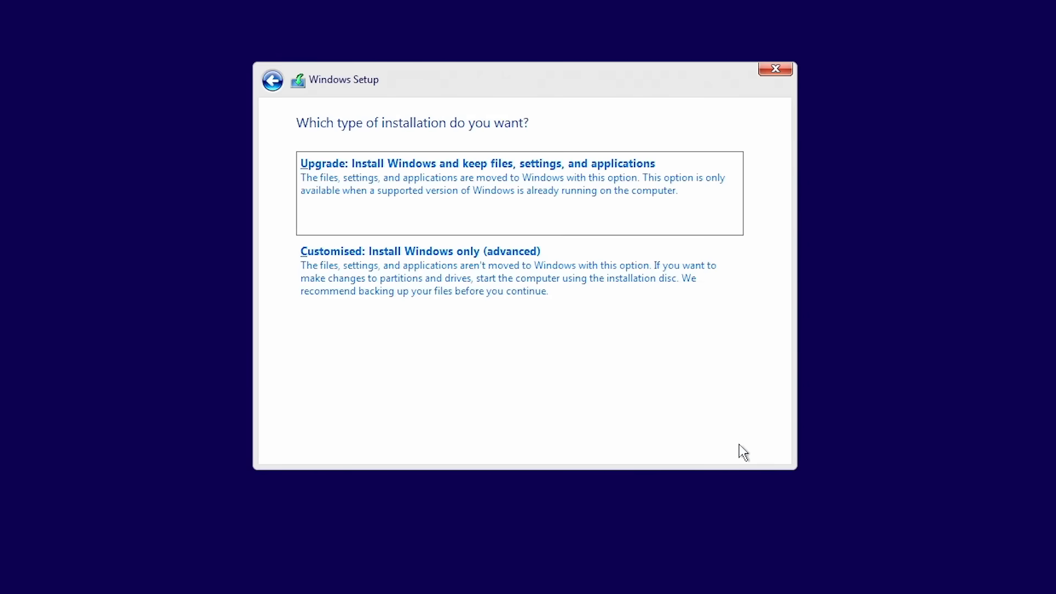
# - Choose a custom install onto Drive 0 Partition 4, accepting the Windows.old warning
pyautogui.click(532, 259)
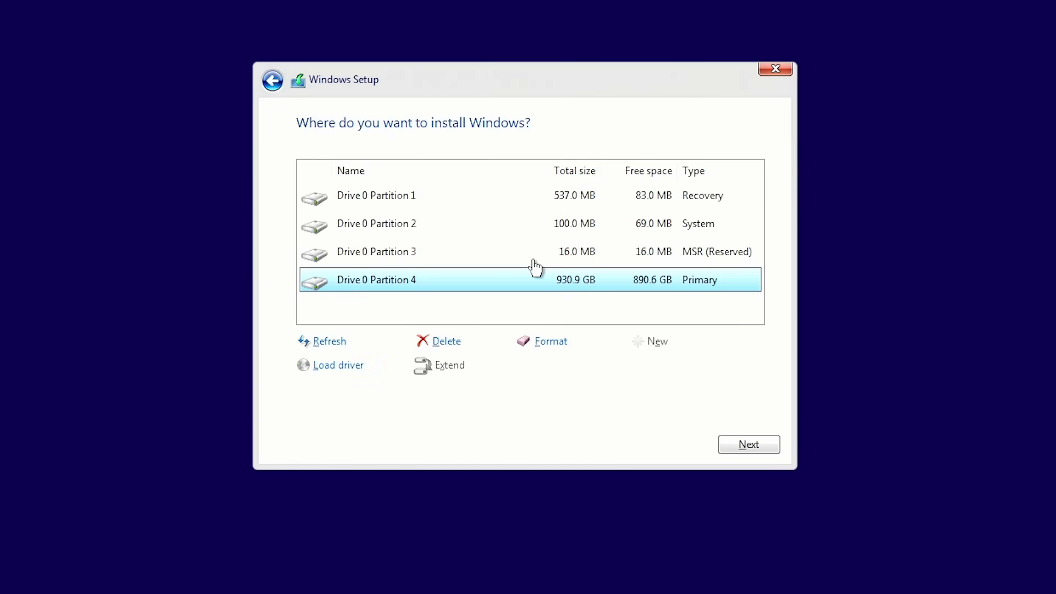
pyautogui.click(746, 443)
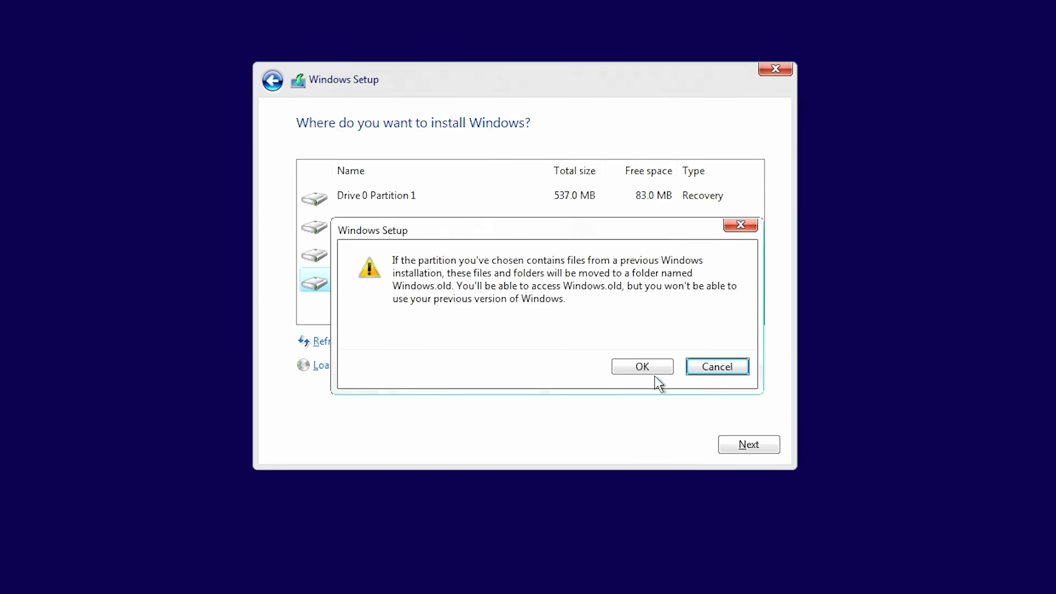
pyautogui.click(644, 367)
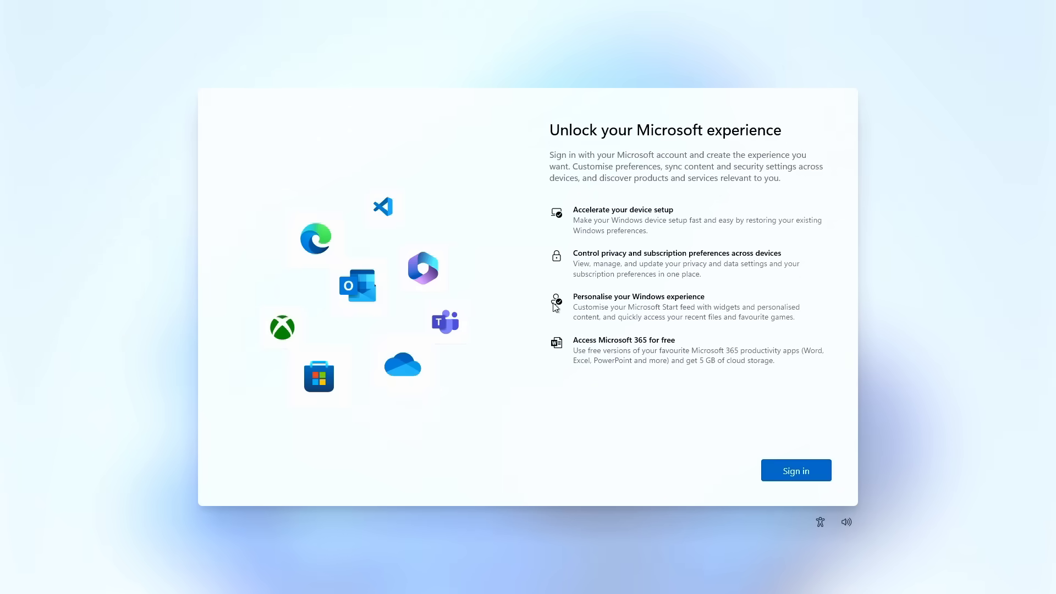
# - Sign in with a dummy e-mail and made-up password, then continue past the locked-account error to local setup
pyautogui.click(797, 473)
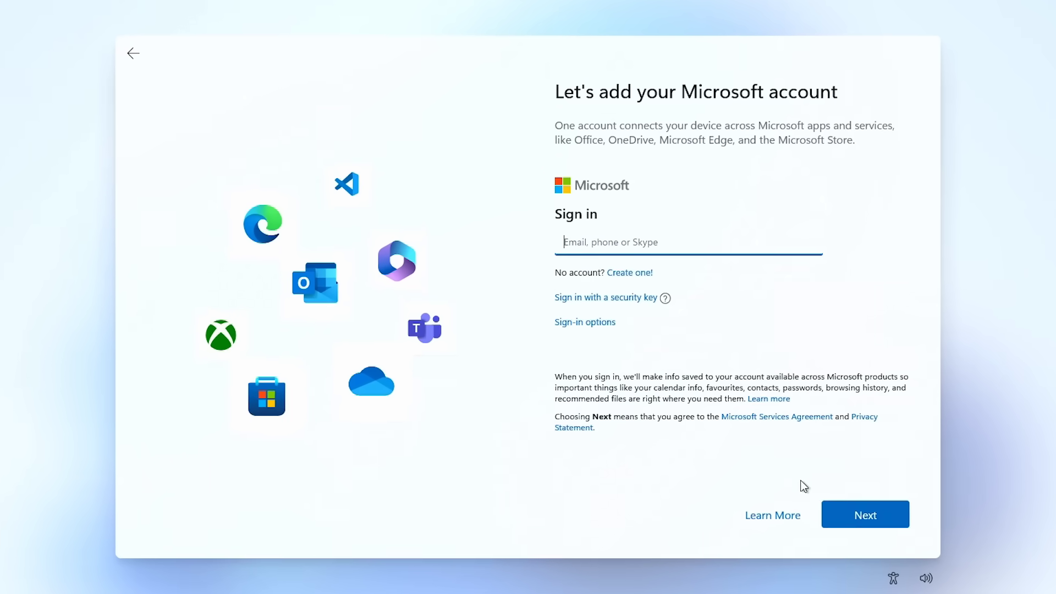
pyautogui.click(857, 517)
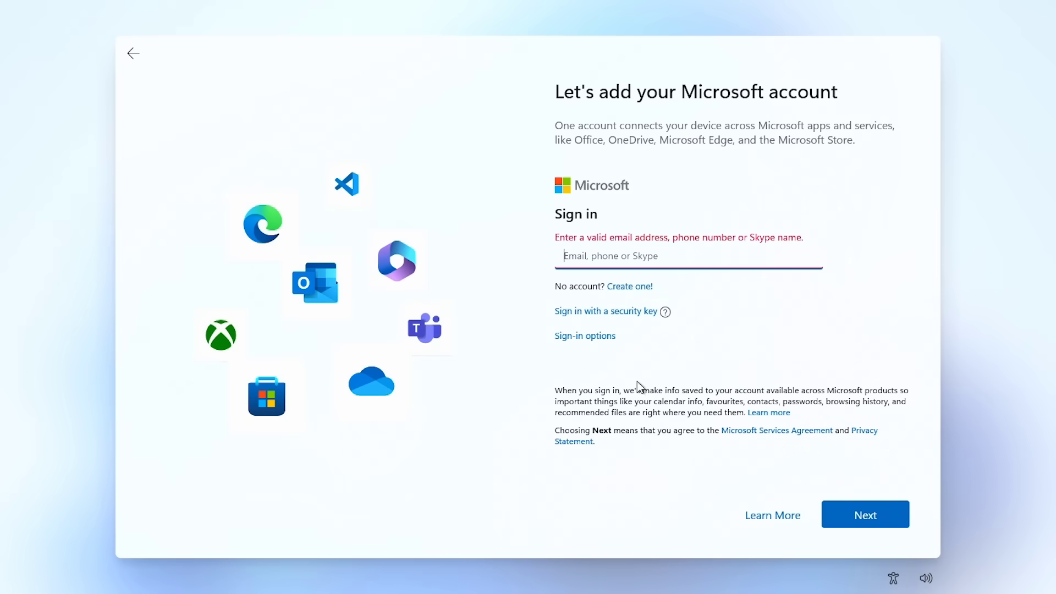
pyautogui.click(593, 337)
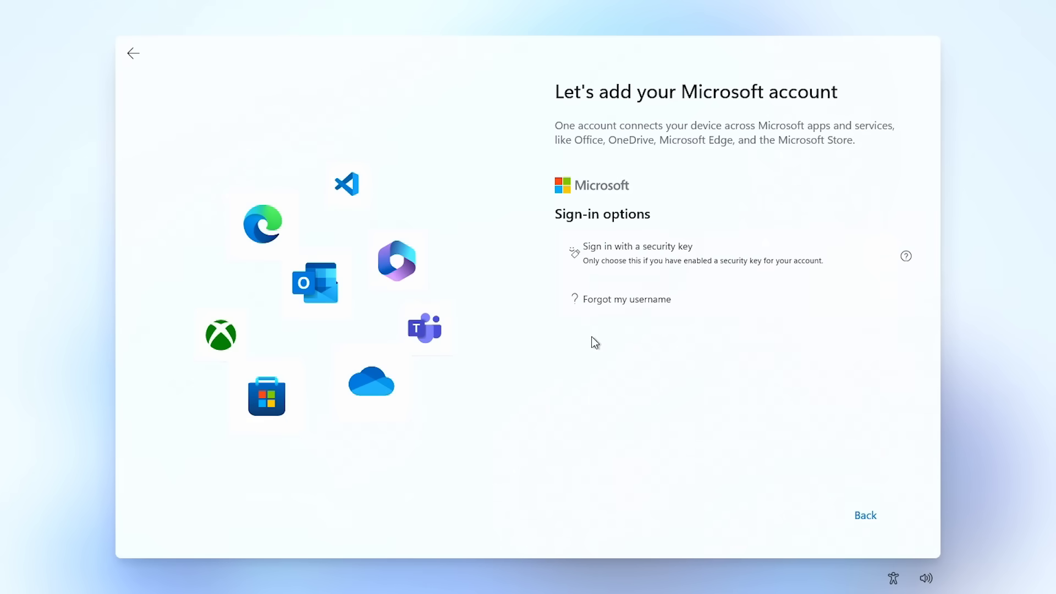
pyautogui.click(852, 515)
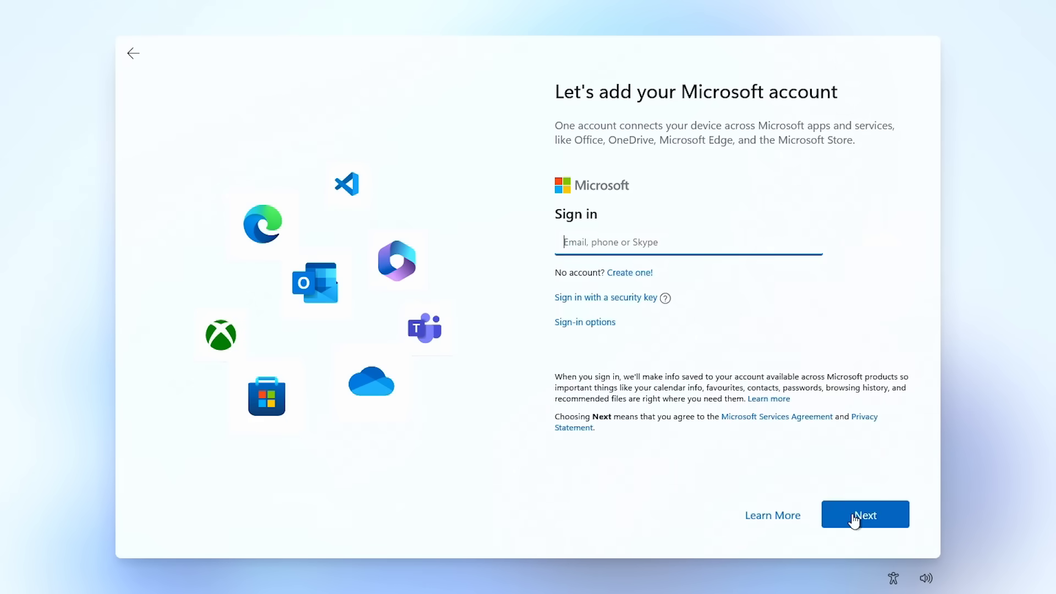
pyautogui.click(701, 242)
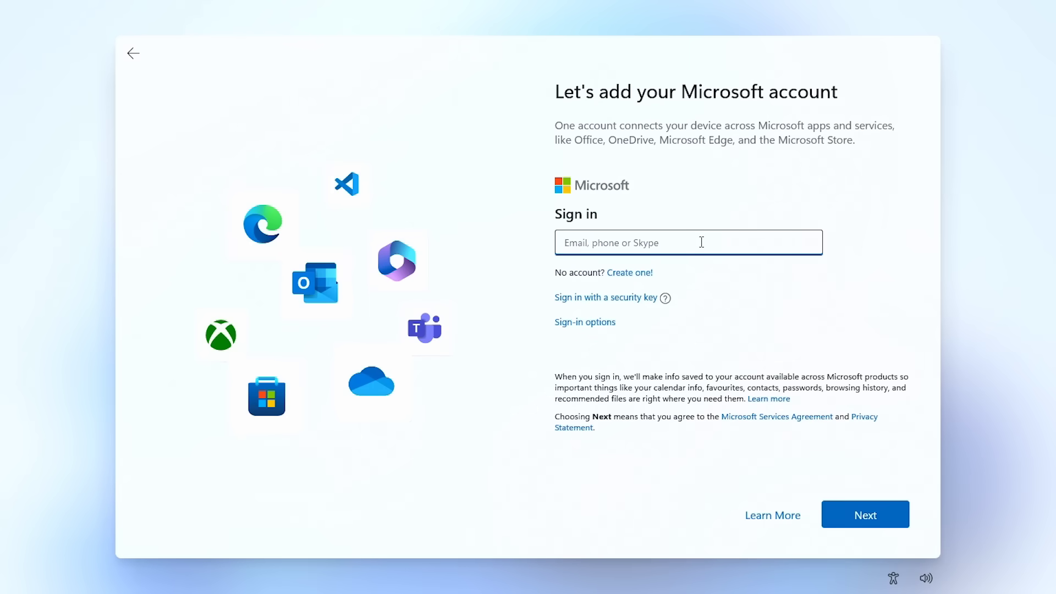
pyautogui.write('no')
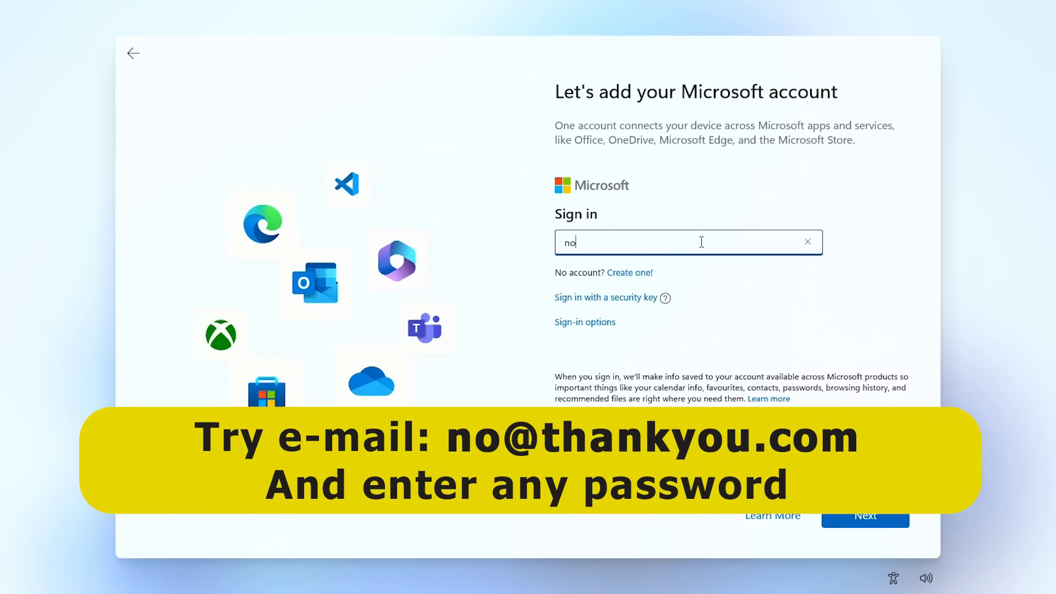
pyautogui.write('@thankyou.com')
pyautogui.click(866, 515)
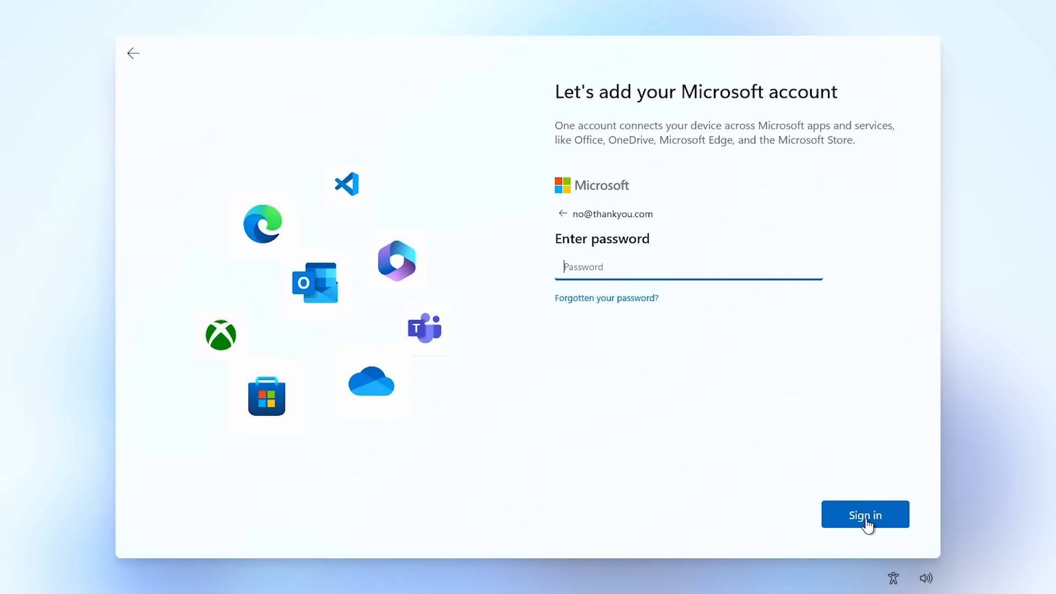
pyautogui.write('•••••')
pyautogui.click(865, 521)
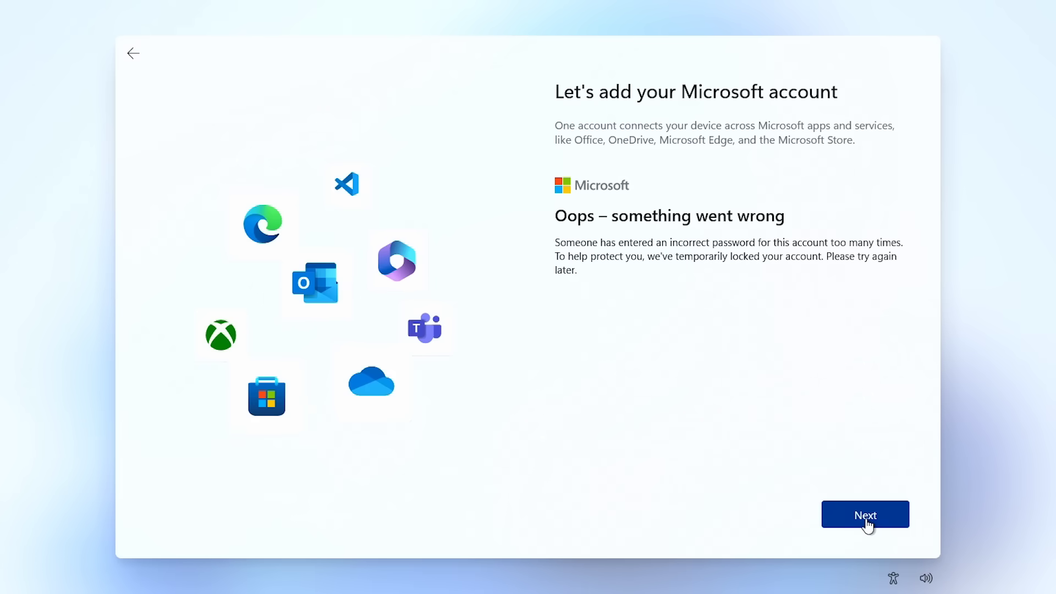
pyautogui.click(866, 522)
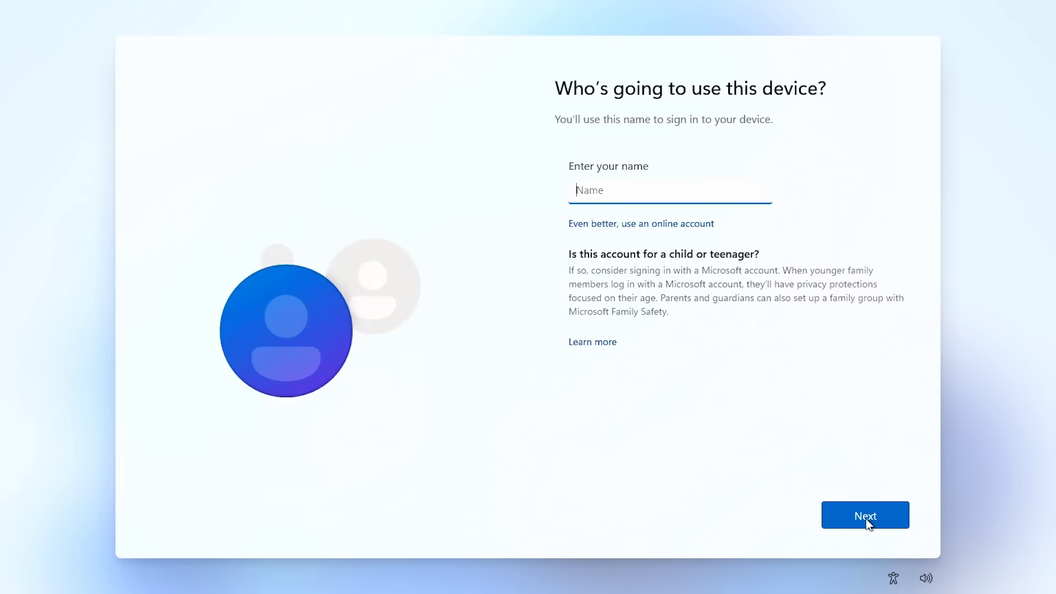
# - Name the local account and set and confirm its password
pyautogui.write('EC')
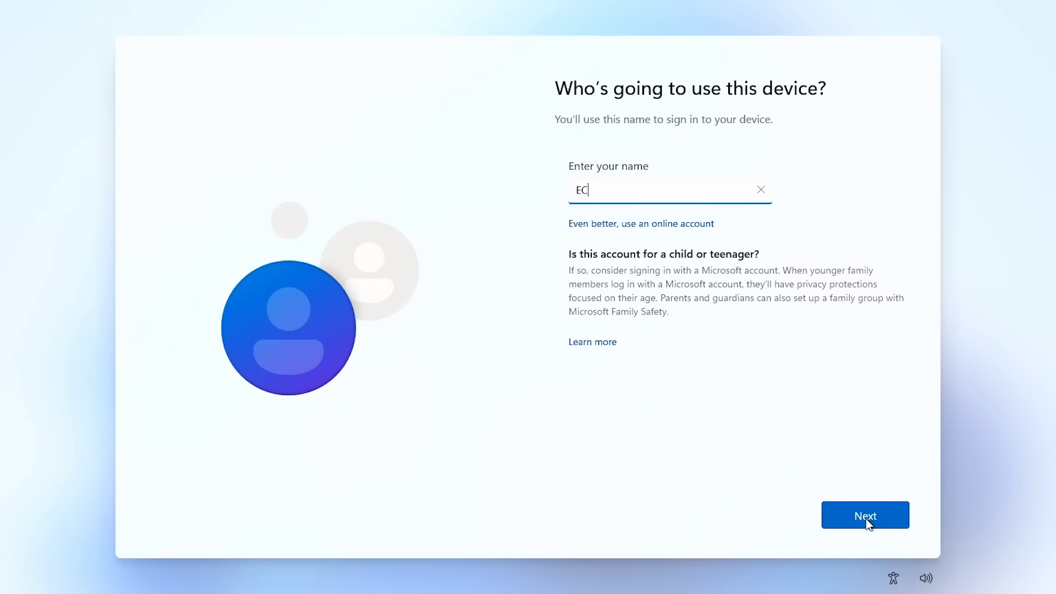
pyautogui.click(867, 522)
pyautogui.write('•••••••••••')
pyautogui.click(872, 514)
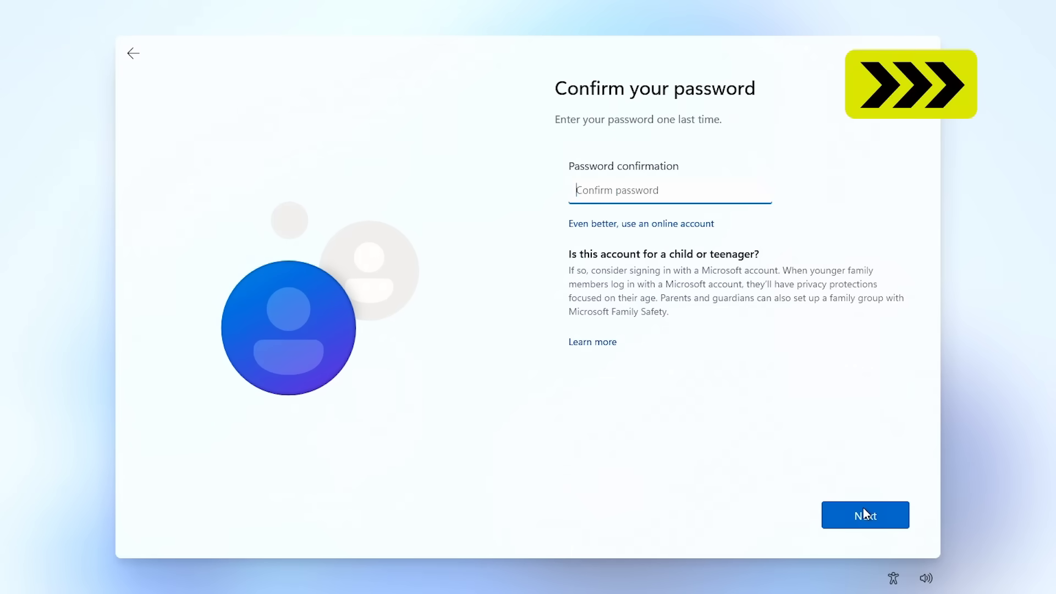
pyautogui.write('•••••••••••')
pyautogui.click(888, 519)
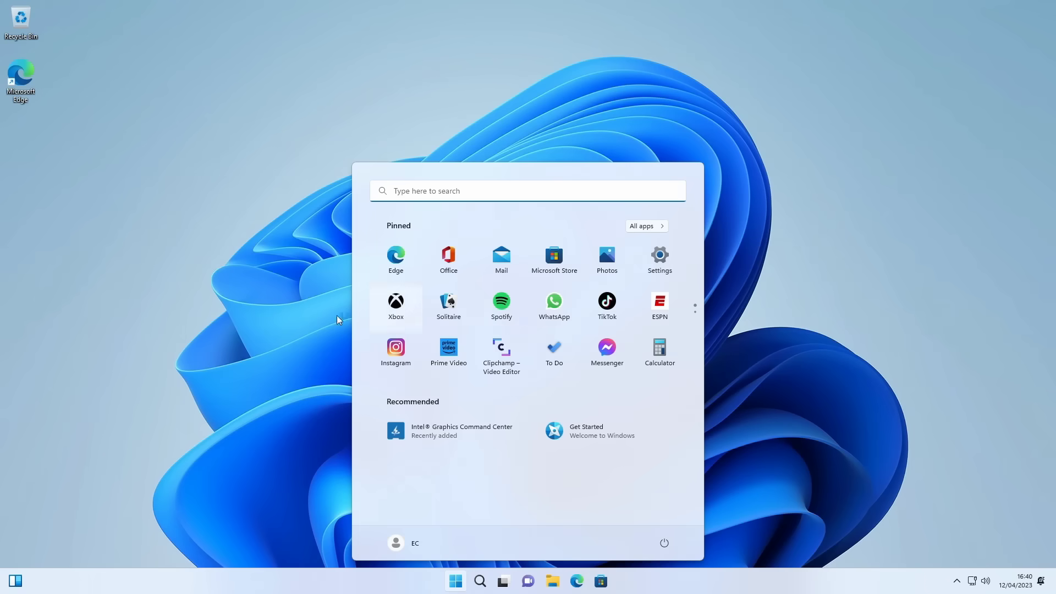
# - Launch Microsoft Solitaire Collection from the Start menu and accept its consent prompt
pyautogui.click(283, 259)
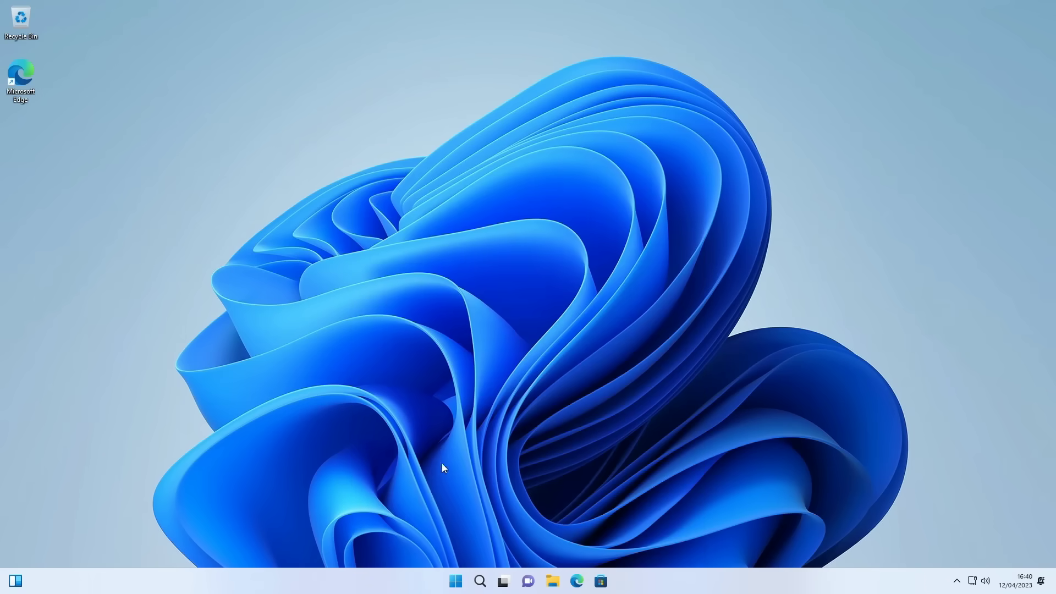
pyautogui.click(455, 580)
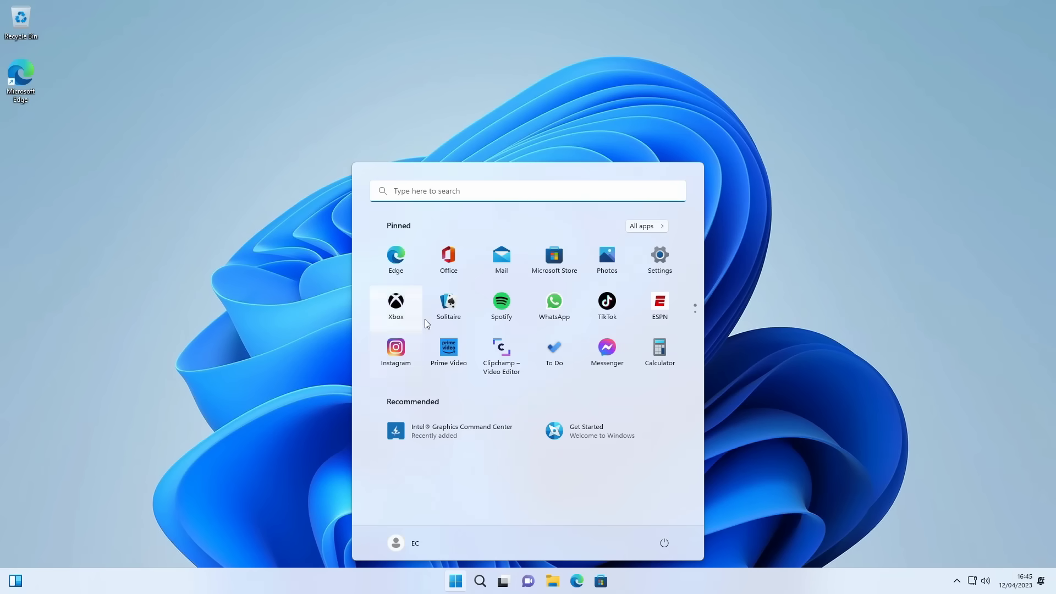
pyautogui.click(446, 303)
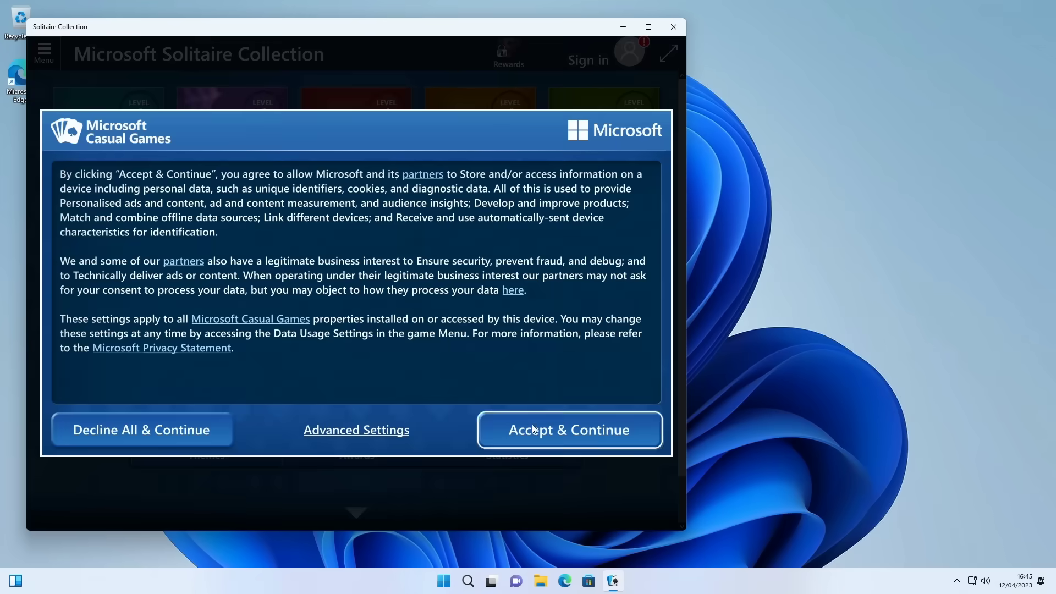
pyautogui.click(532, 424)
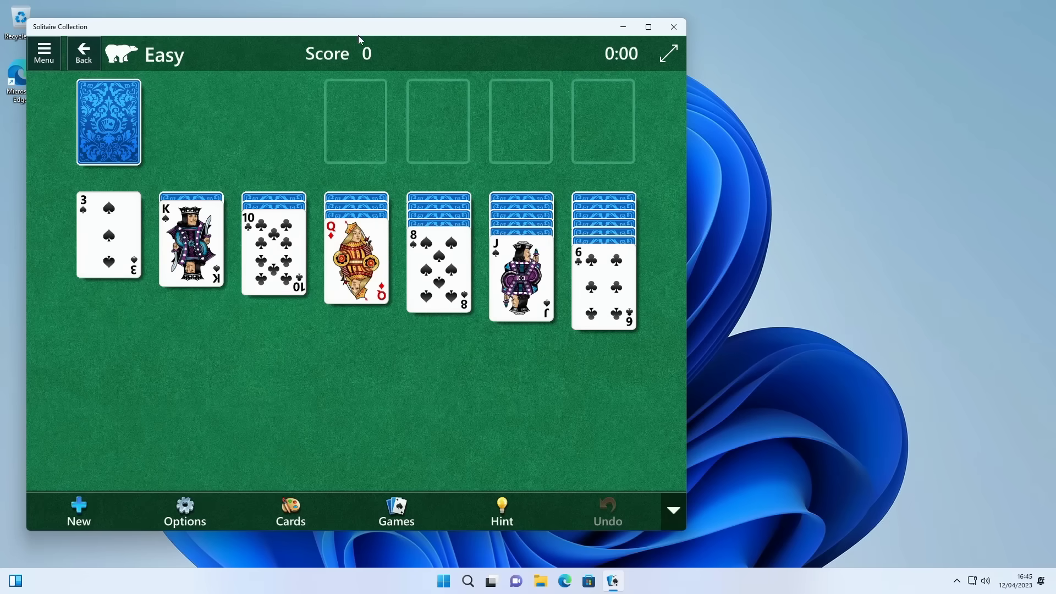
# - Move the game window right and play the Klondike game until every card reaches the foundations
pyautogui.moveTo(357, 33); pyautogui.dragTo(517, 34)
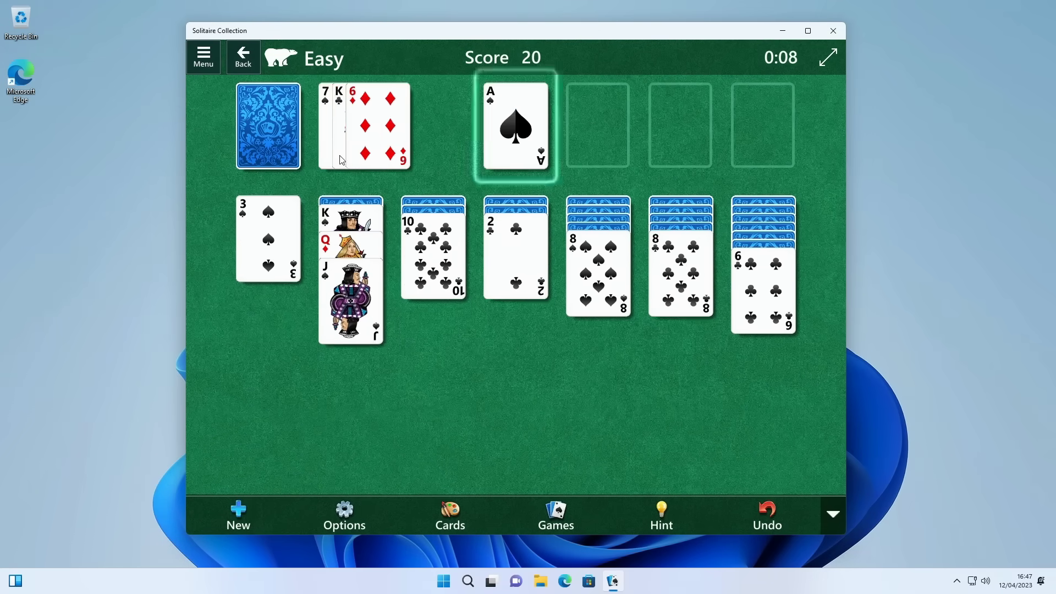
pyautogui.click(335, 409)
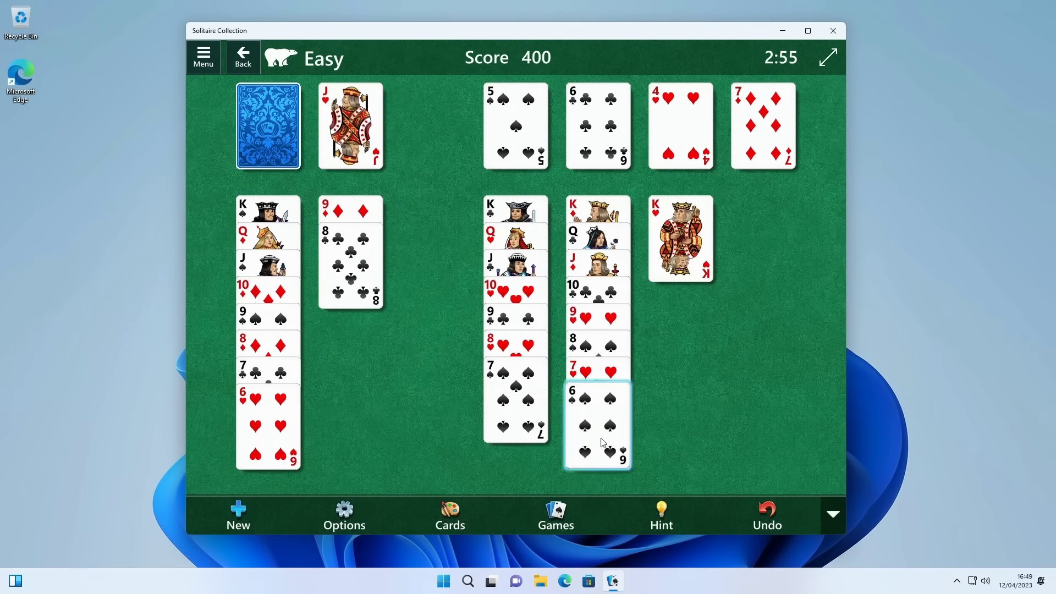
pyautogui.click(659, 258)
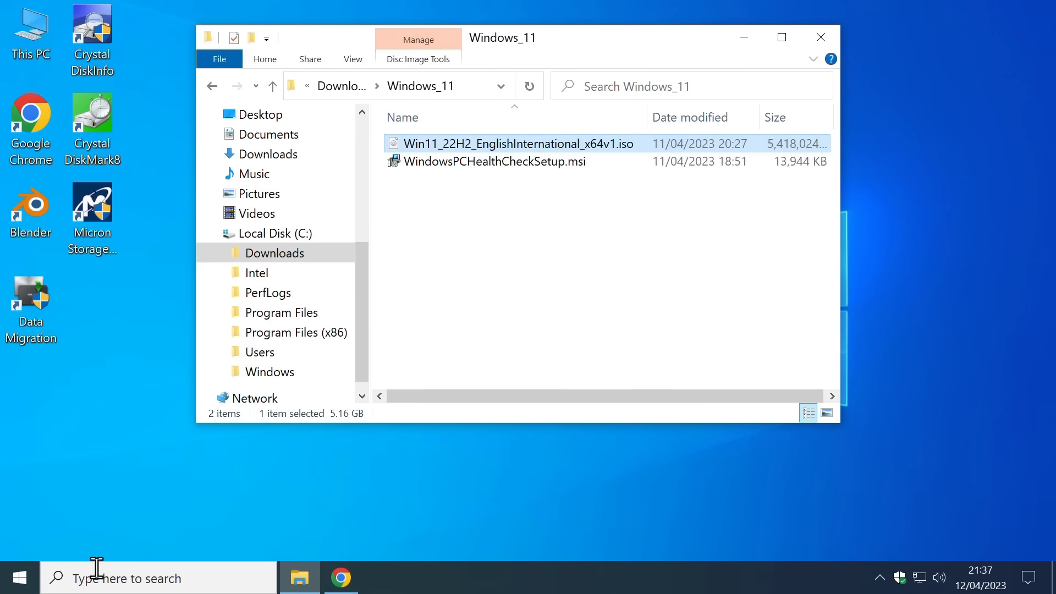
pyautogui.click(22, 590)
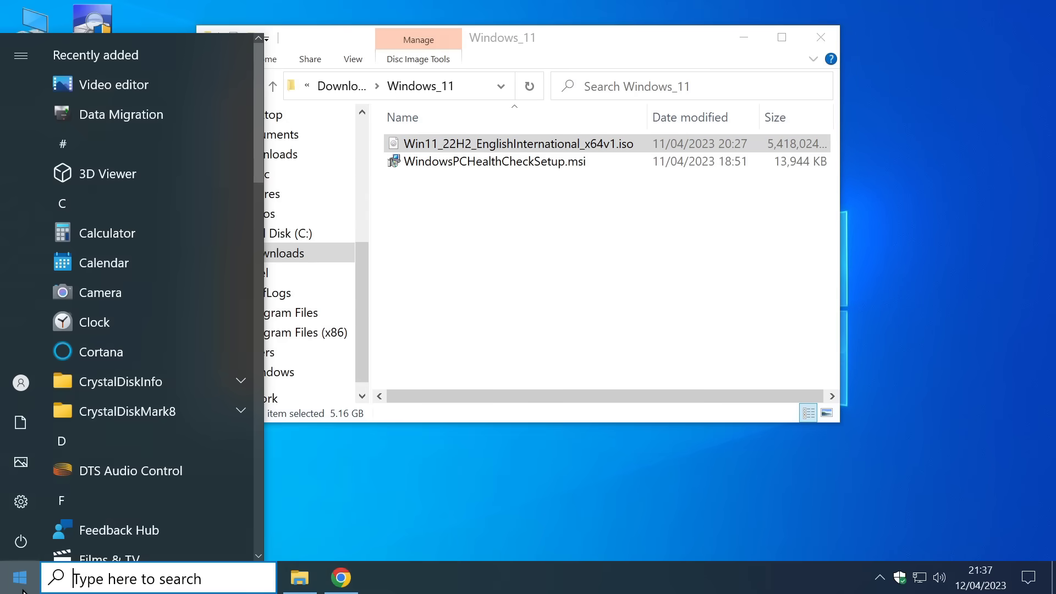
pyautogui.click(477, 297)
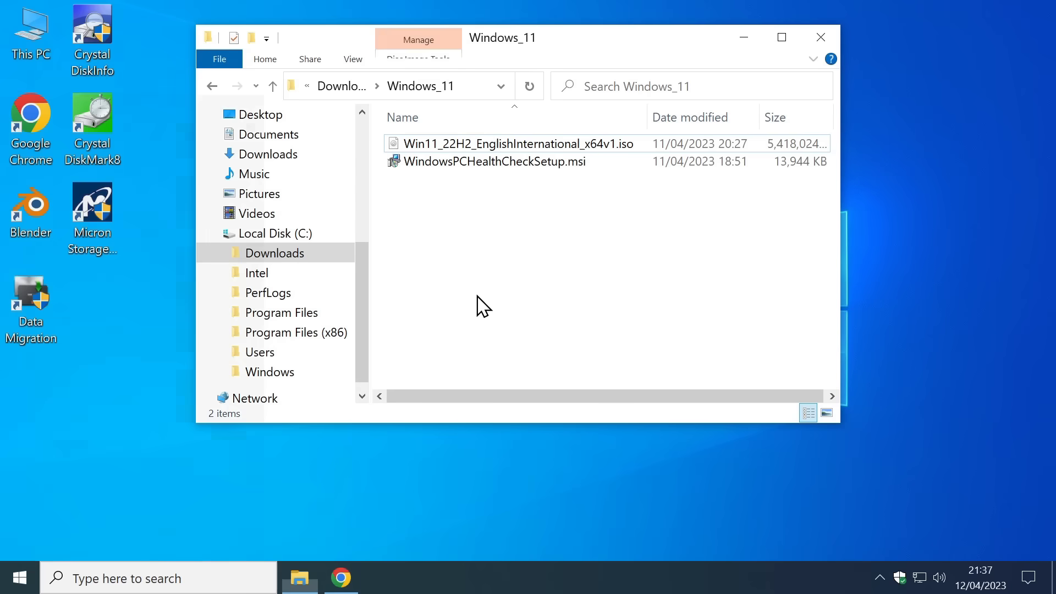
pyautogui.click(545, 146)
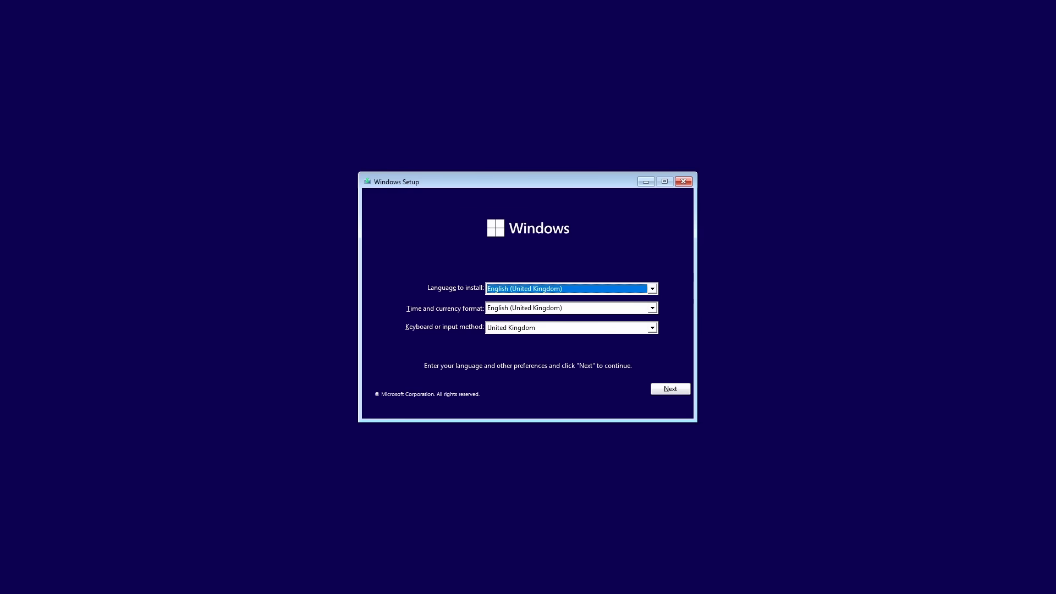
# - Start the install, accept the licence terms, and choose Upgrade: Install Windows and keep files
pyautogui.click(662, 389)
pyautogui.click(534, 305)
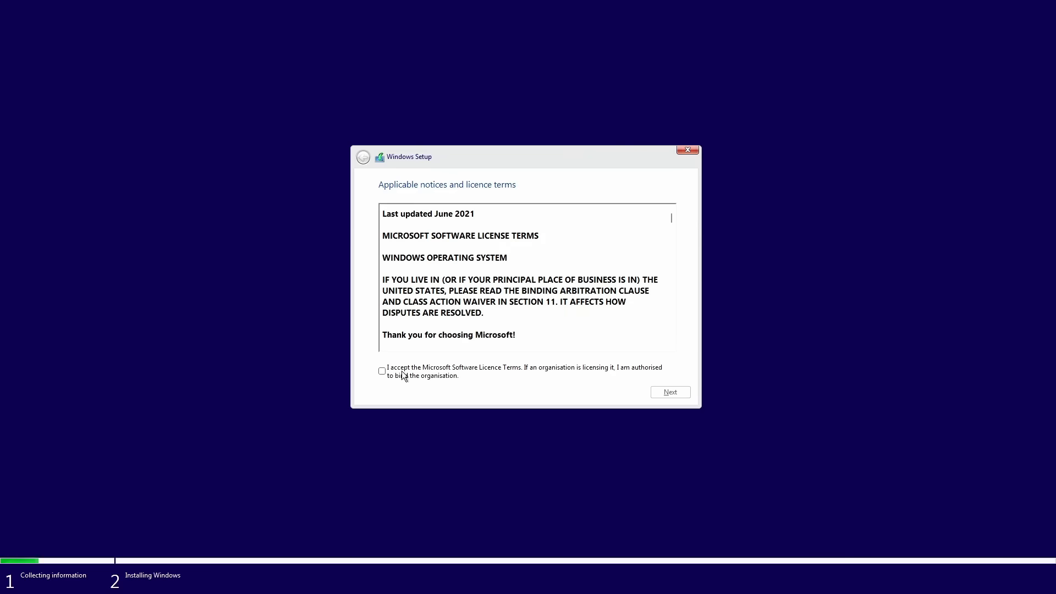
pyautogui.click(401, 370)
pyautogui.click(668, 389)
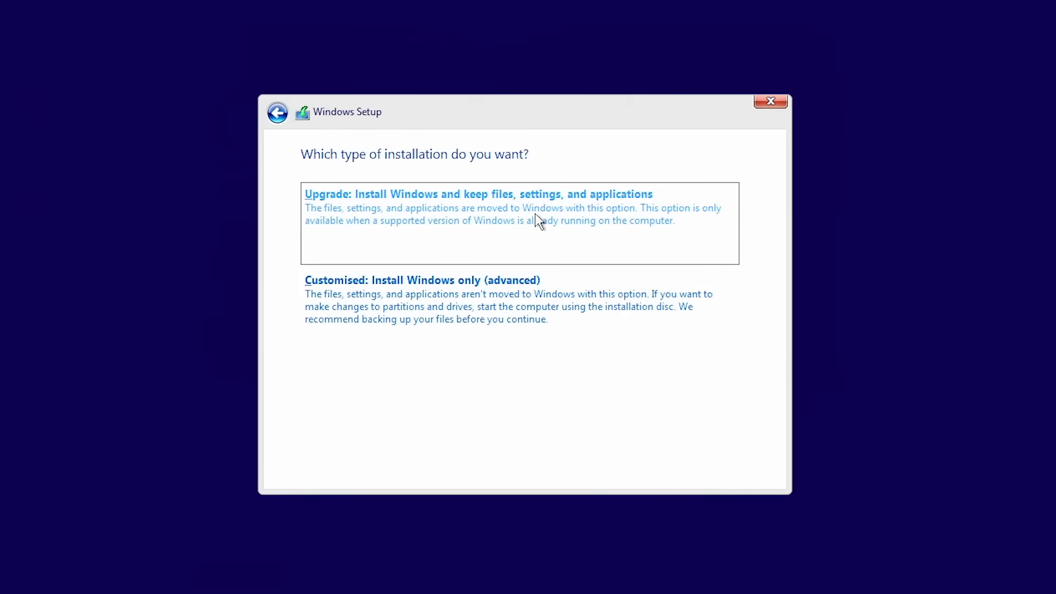
pyautogui.click(538, 222)
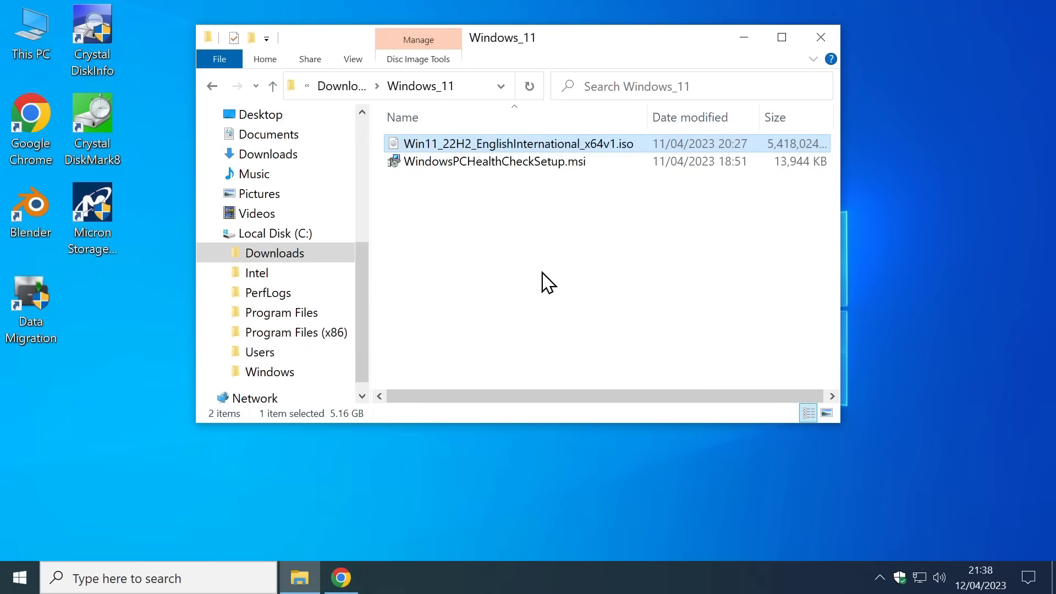
# - Scroll the Microsoft Support article in Chrome to the AllowUpgradesWithUnsupportedTPMOrCPU registry section, then close Chrome
pyautogui.click(341, 576)
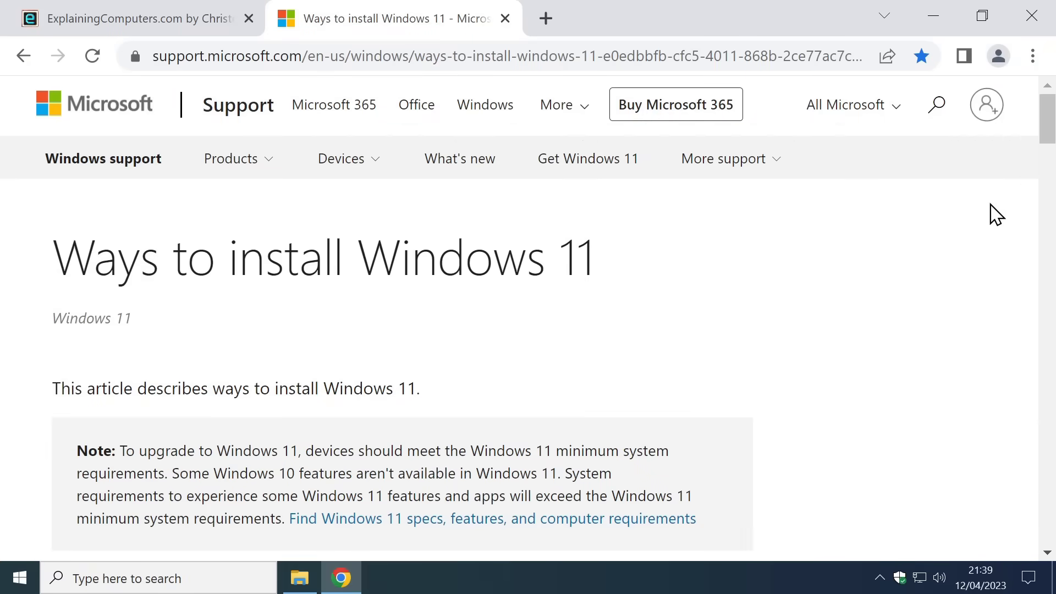
pyautogui.moveTo(1043, 136); pyautogui.dragTo(1047, 285)
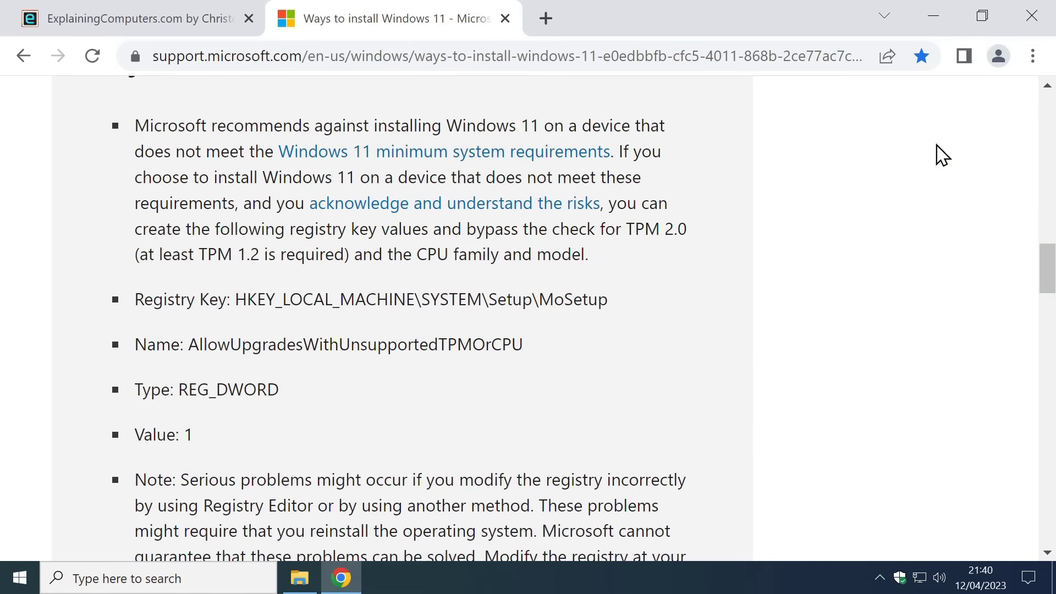
pyautogui.click(1033, 16)
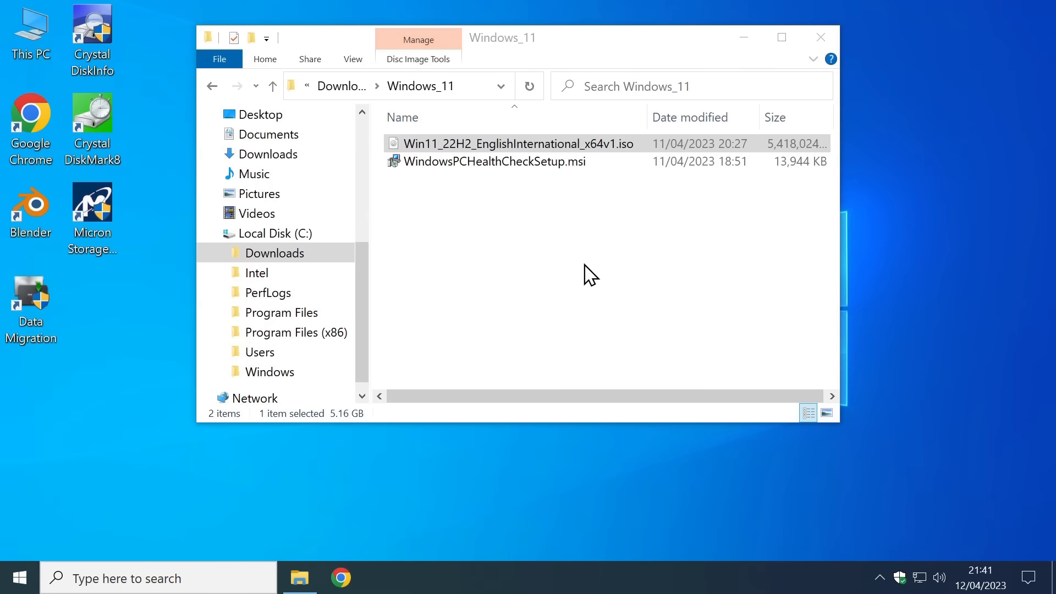
# - Mount Win11_22H2_EnglishInternational_x64v1.iso as DVD Drive (D:) from its context menu
pyautogui.click(531, 145)
pyautogui.rightClick(531, 147)
pyautogui.click(554, 157)
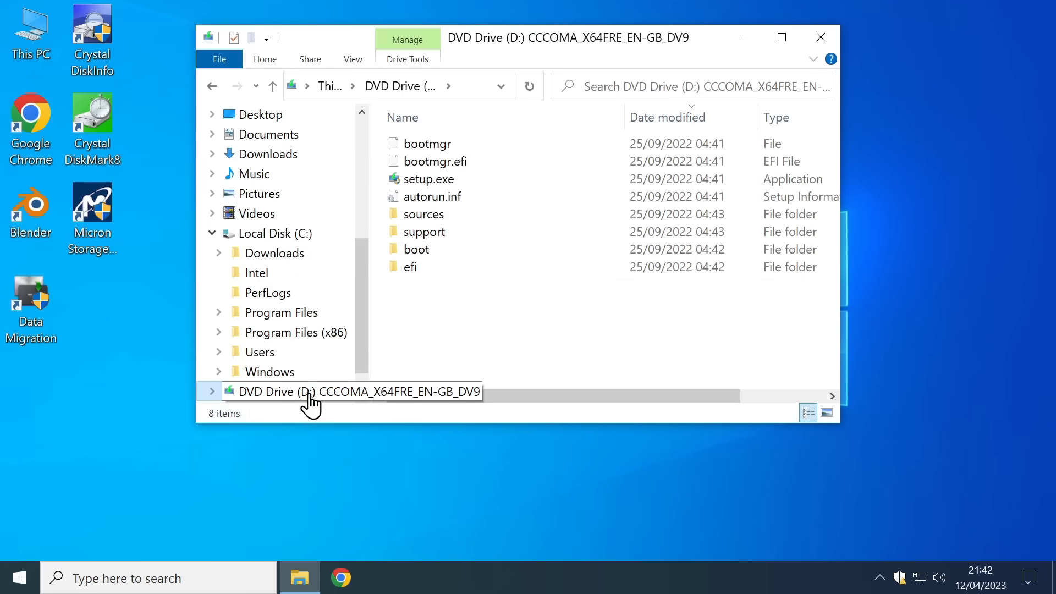
# - Run setup.exe from DVD Drive (D:) with admin approval and close it after the unsupported-processor report
pyautogui.doubleClick(454, 184)
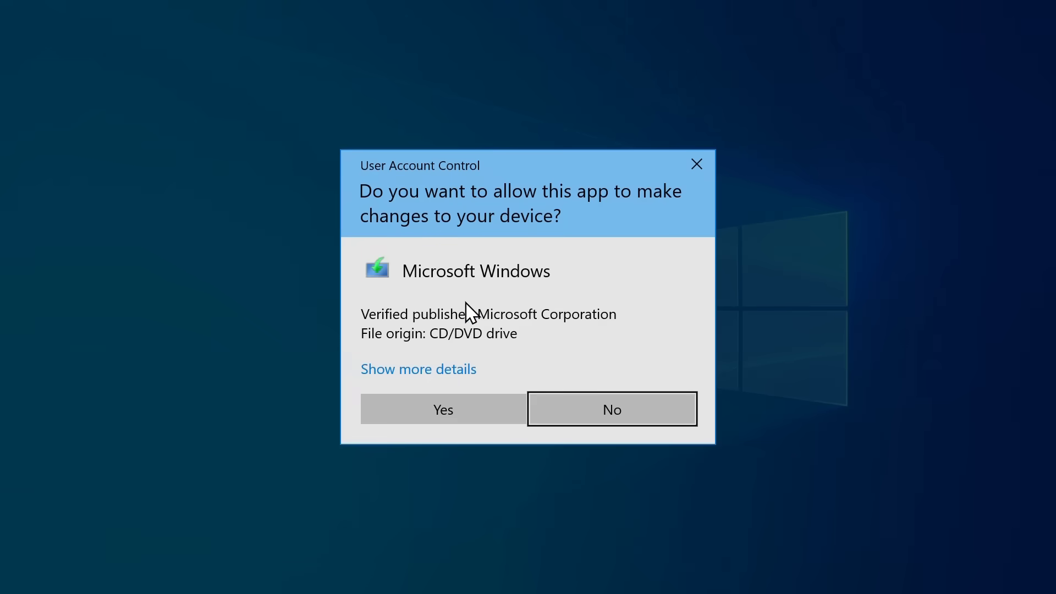
pyautogui.click(455, 415)
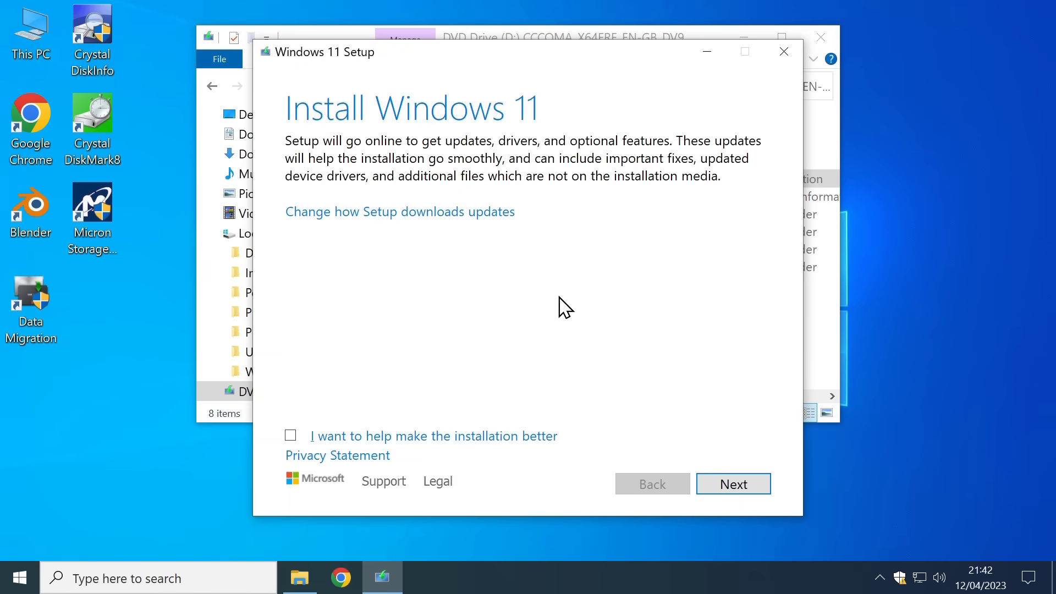
pyautogui.click(731, 486)
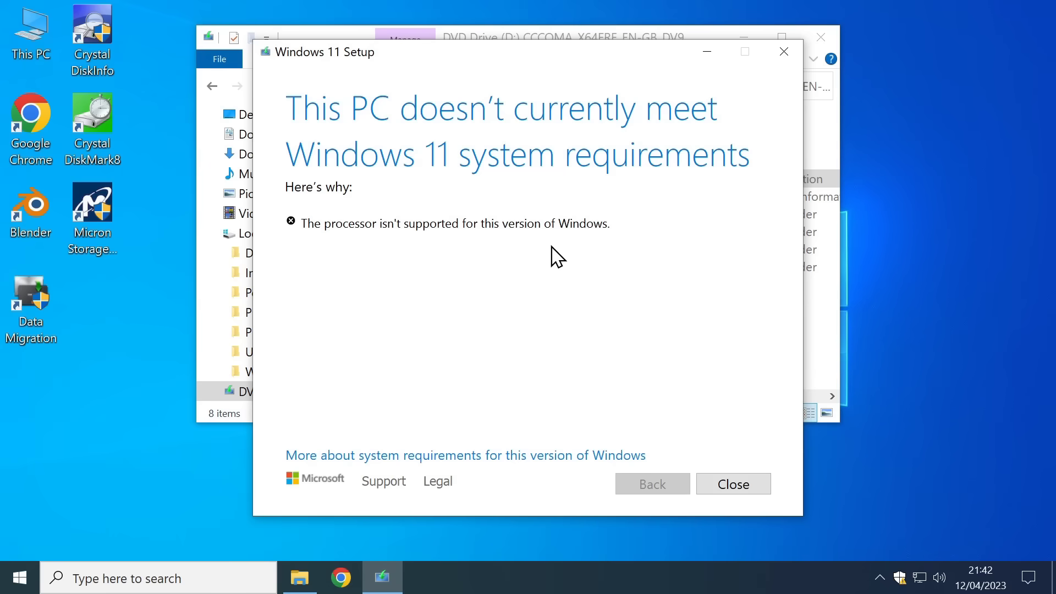
pyautogui.click(732, 492)
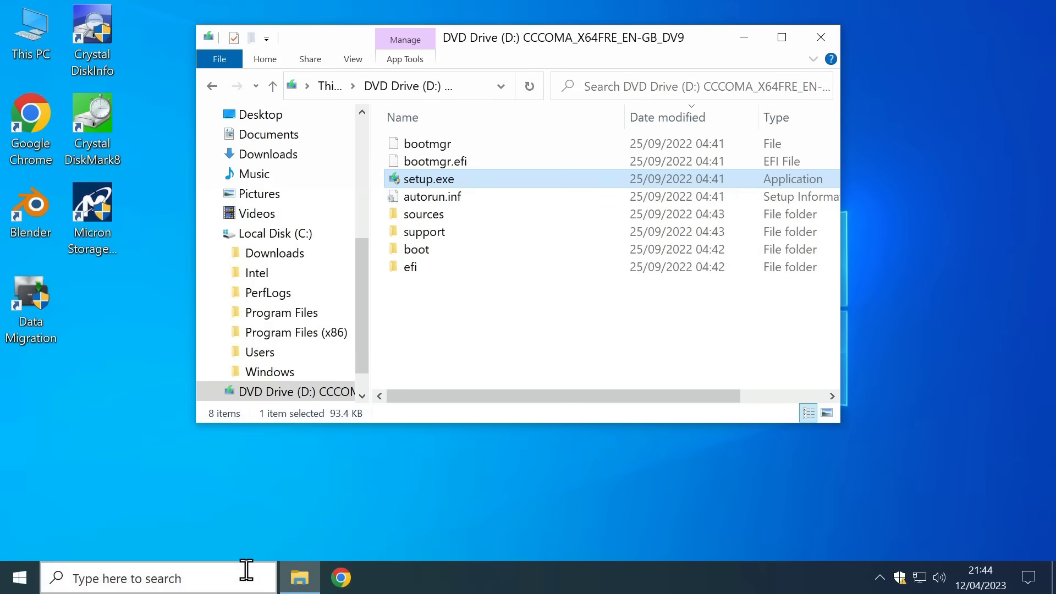
# - Launch Registry Editor by searching regedit and approving the admin prompt
pyautogui.click(241, 570)
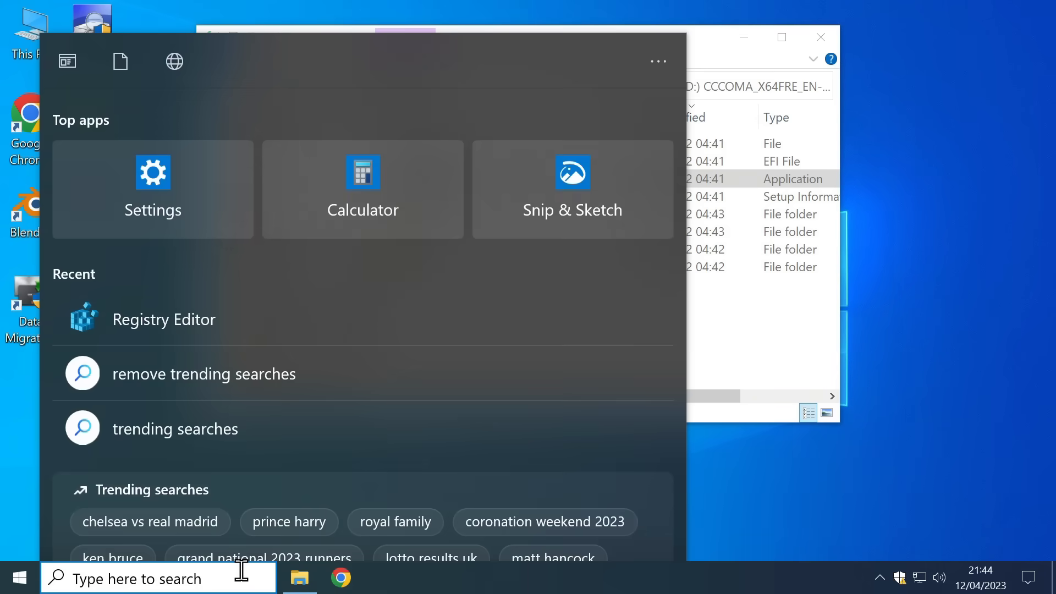
pyautogui.write('regedit')
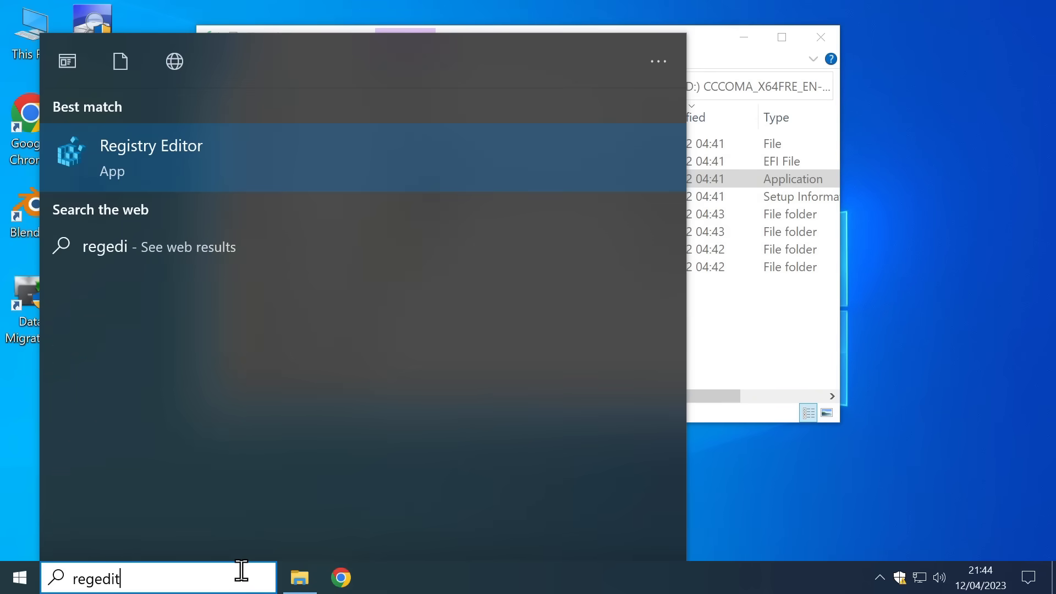
pyautogui.click(166, 165)
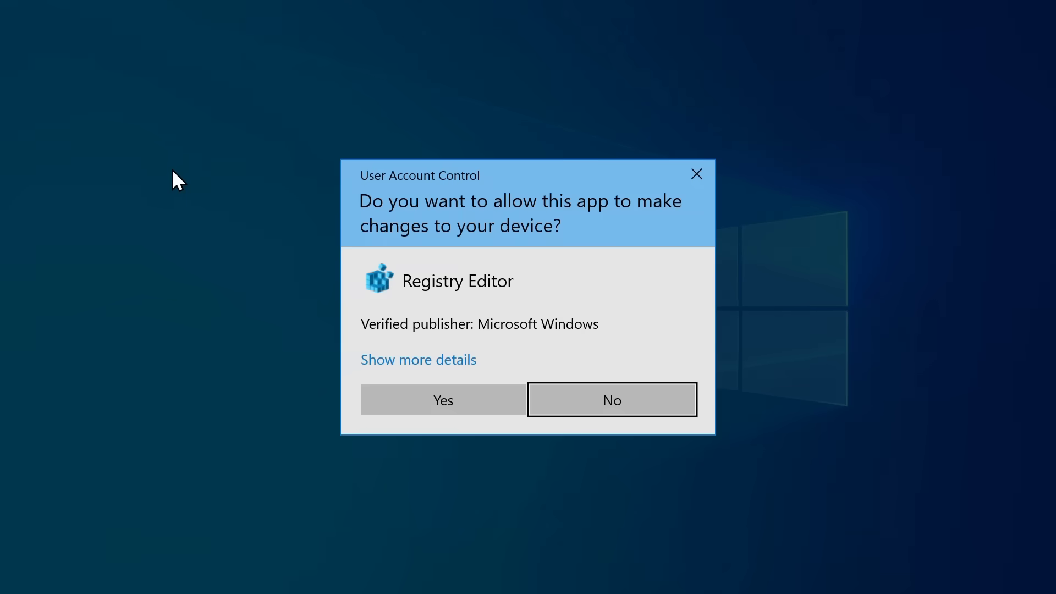
pyautogui.click(476, 407)
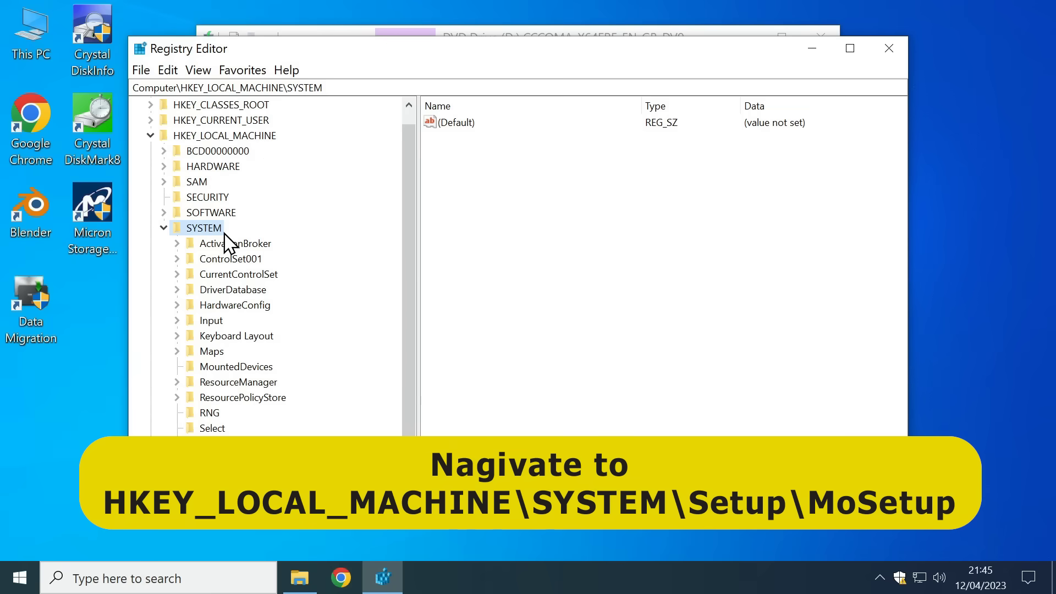
# - Navigate to HKEY_LOCAL_MACHINE\SYSTEM\Setup and open its MoSetup subkey
pyautogui.click(212, 444)
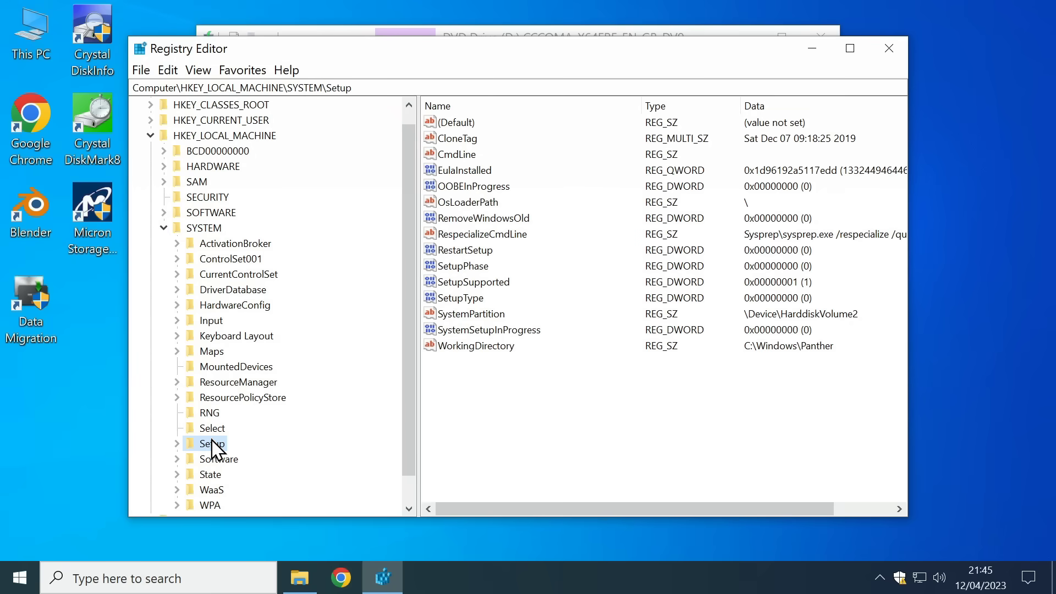
pyautogui.moveTo(412, 264); pyautogui.dragTo(410, 308)
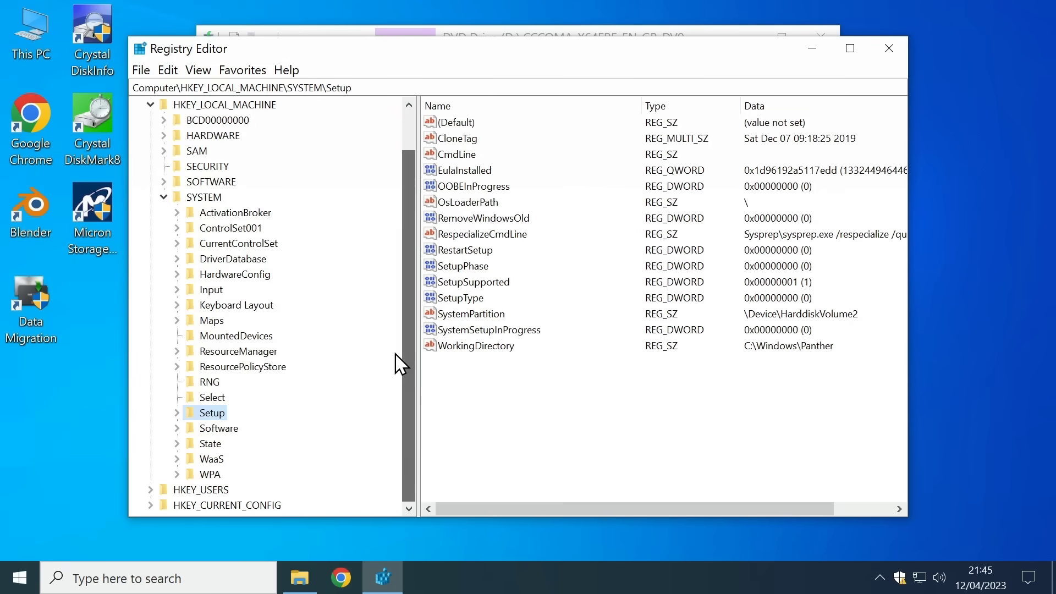
pyautogui.click(177, 412)
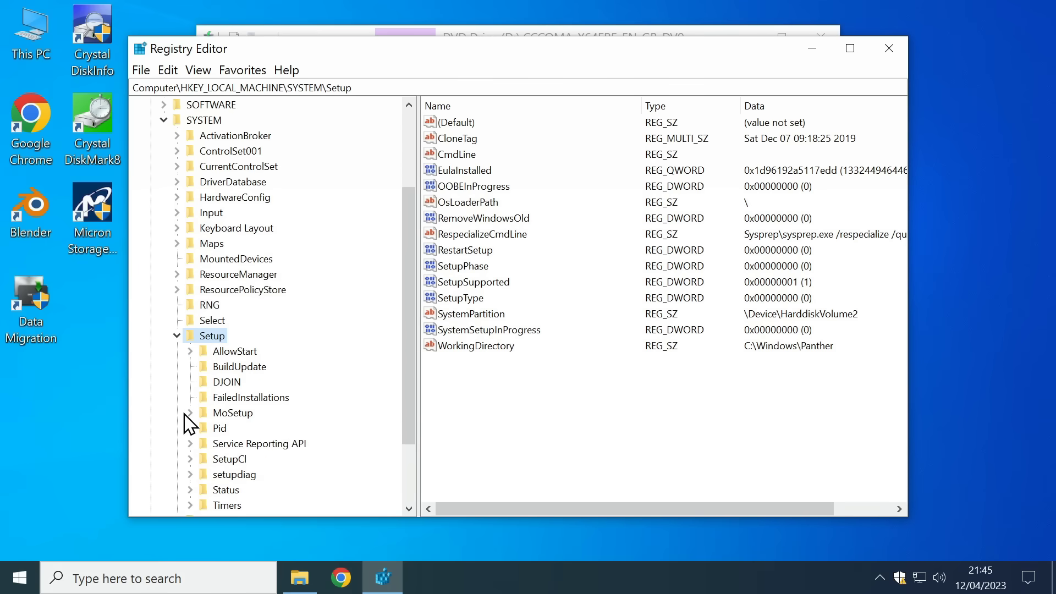
pyautogui.click(230, 413)
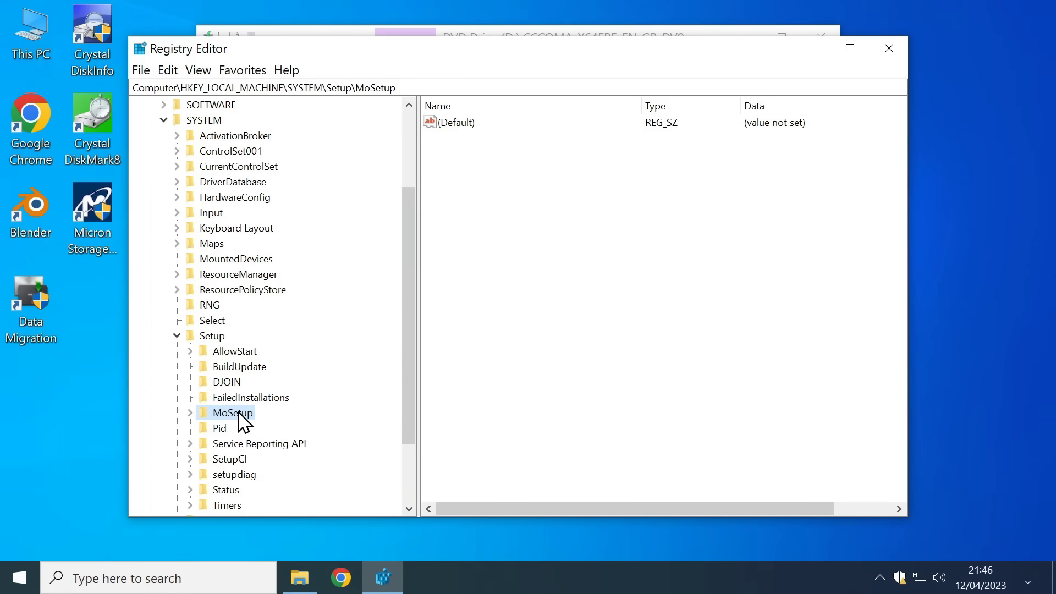
# - Create a new DWORD (32-bit) value named AllowUpgradesWithUnsupportedTPMOrCPU in MoSetup
pyautogui.rightClick(239, 421)
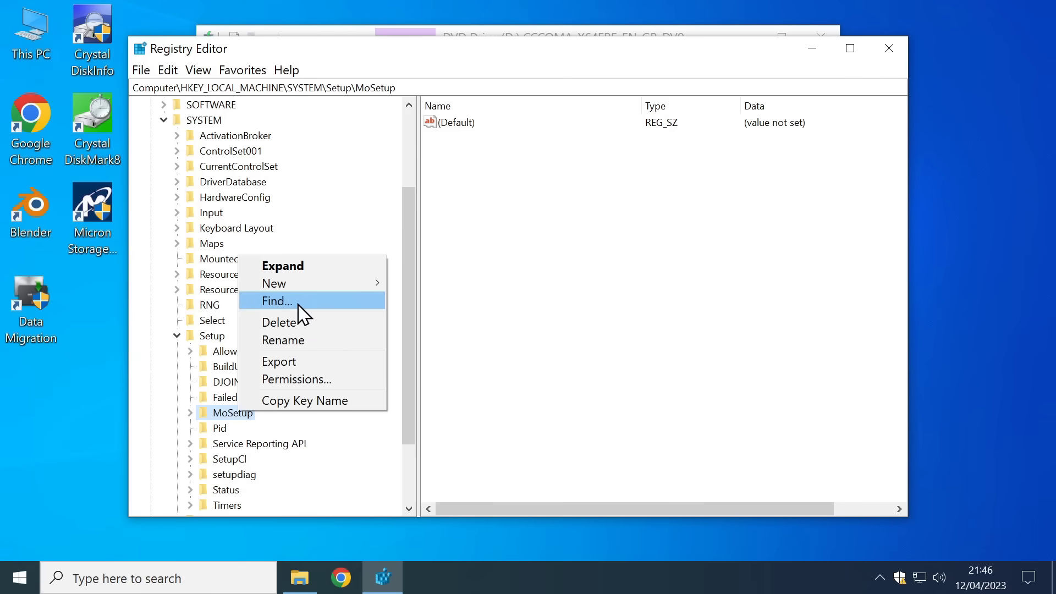
pyautogui.moveTo(306, 285)
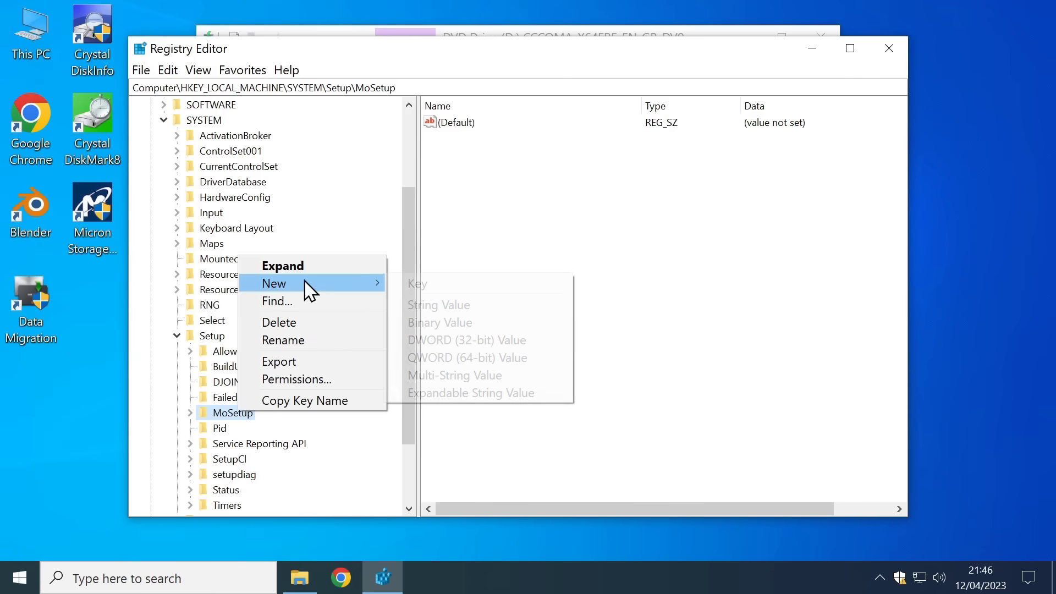
pyautogui.click(451, 341)
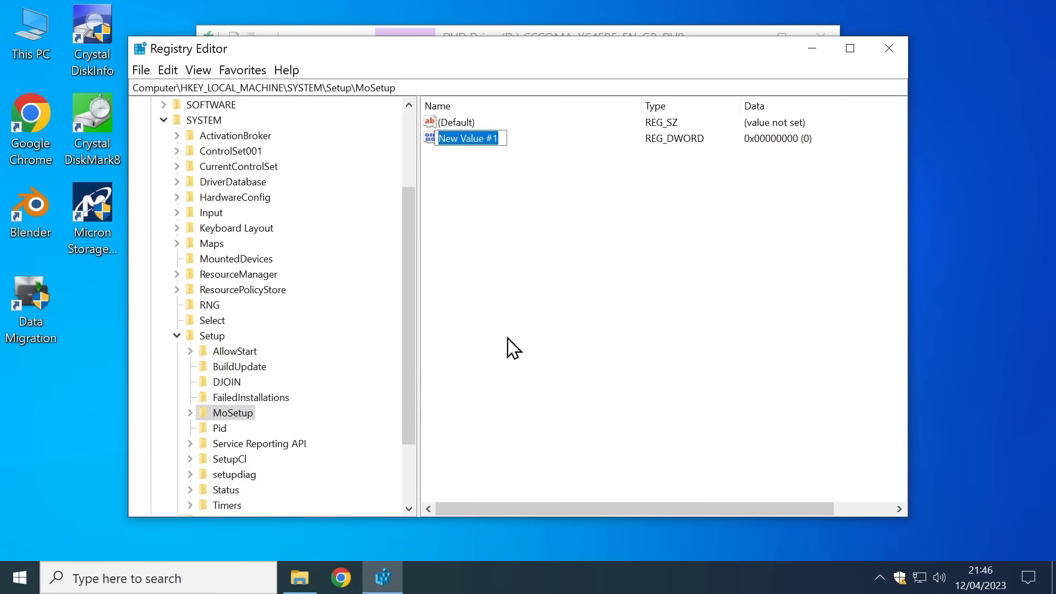
pyautogui.write('AllowUpgrades')
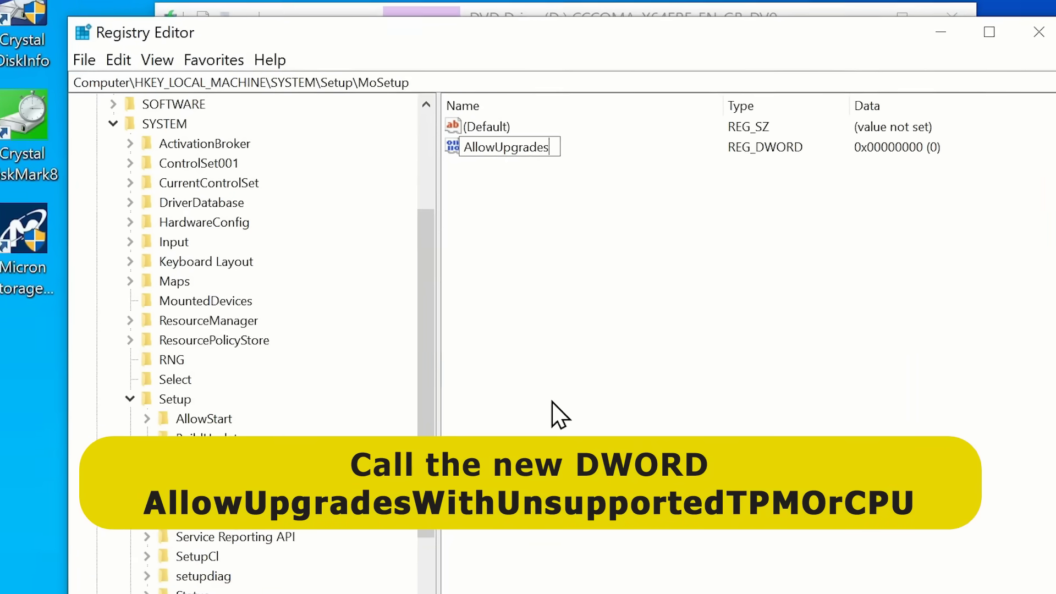
pyautogui.write('WithUnsupportedTPM')
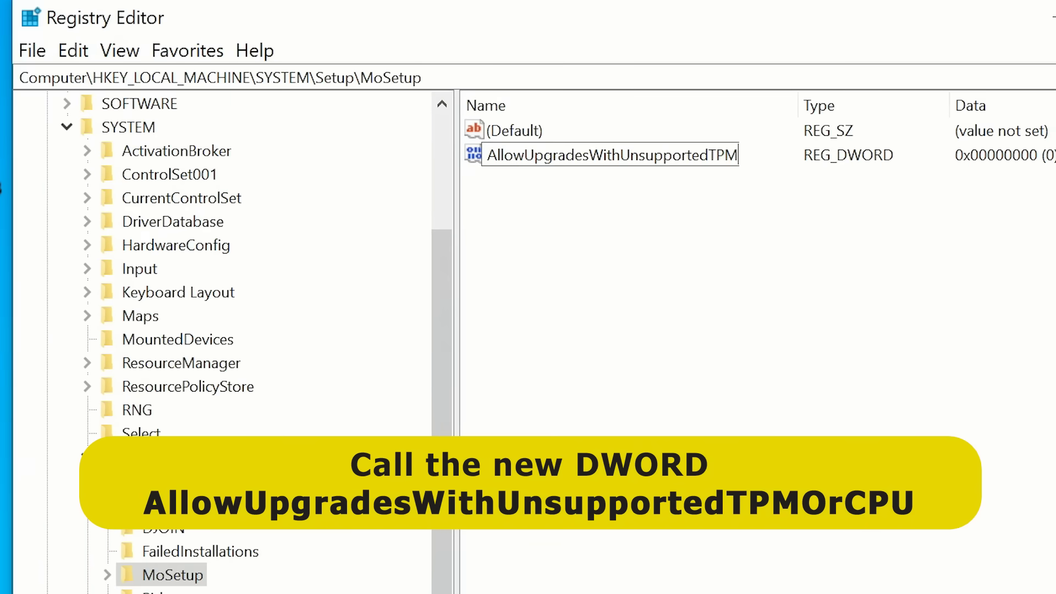
pyautogui.write('OrCPU')
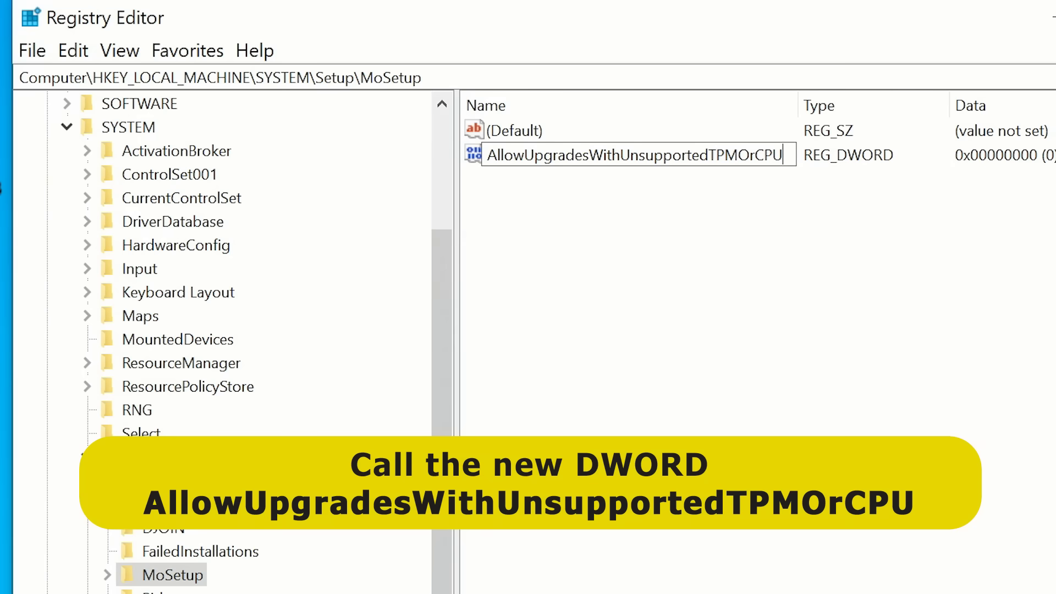
pyautogui.press('Return')
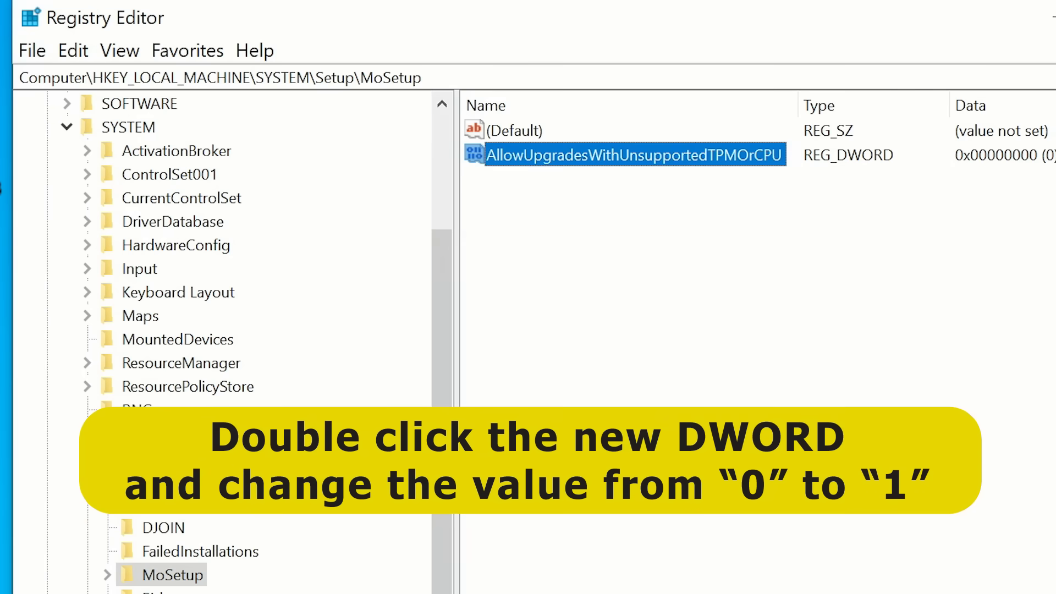
# - Set AllowUpgradesWithUnsupportedTPMOrCPU's value data to 1
pyautogui.doubleClick(639, 156)
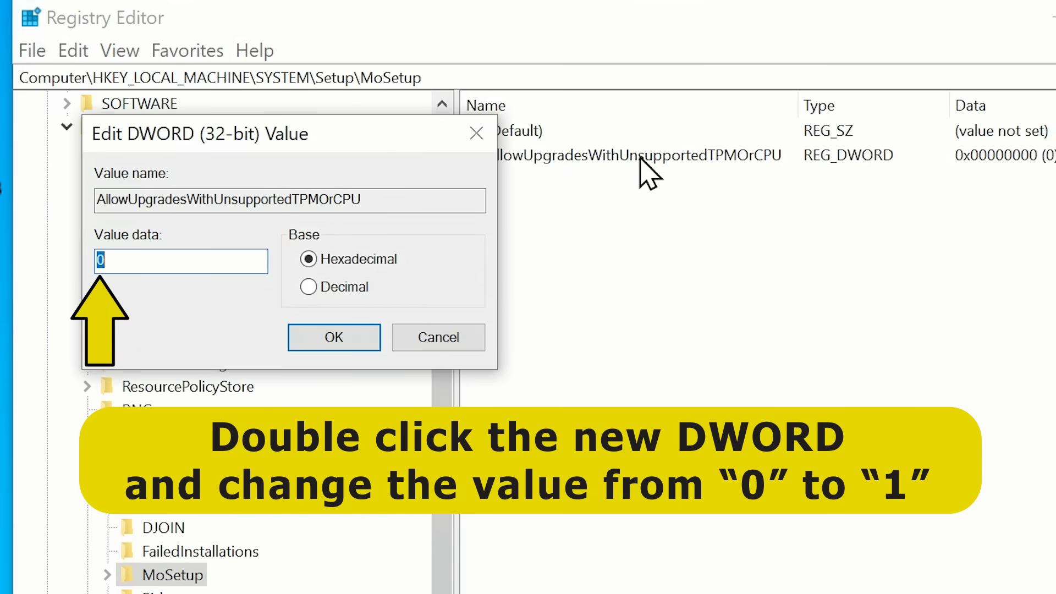
pyautogui.write('1')
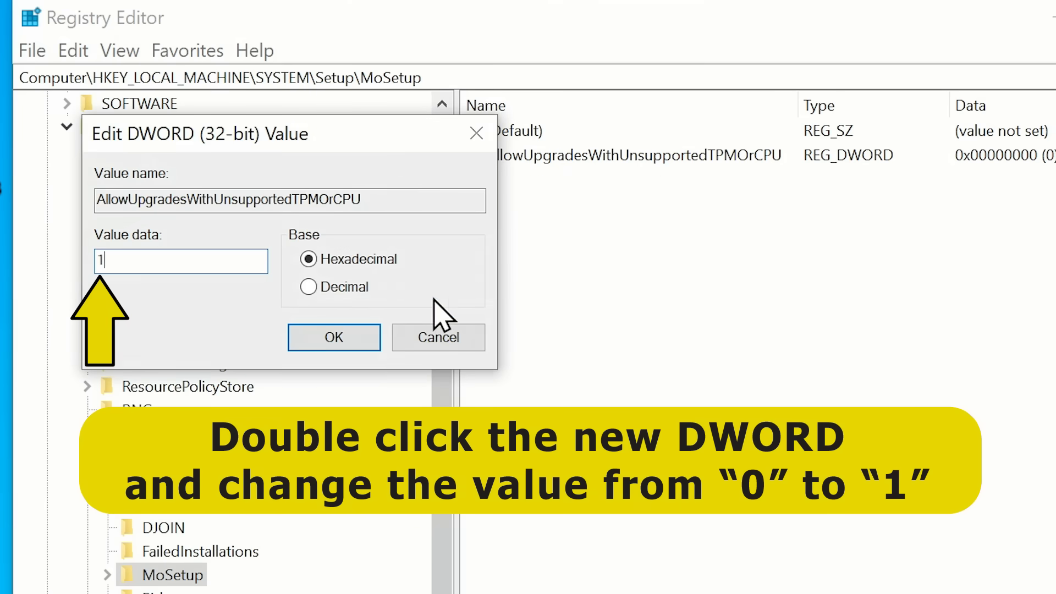
pyautogui.click(358, 346)
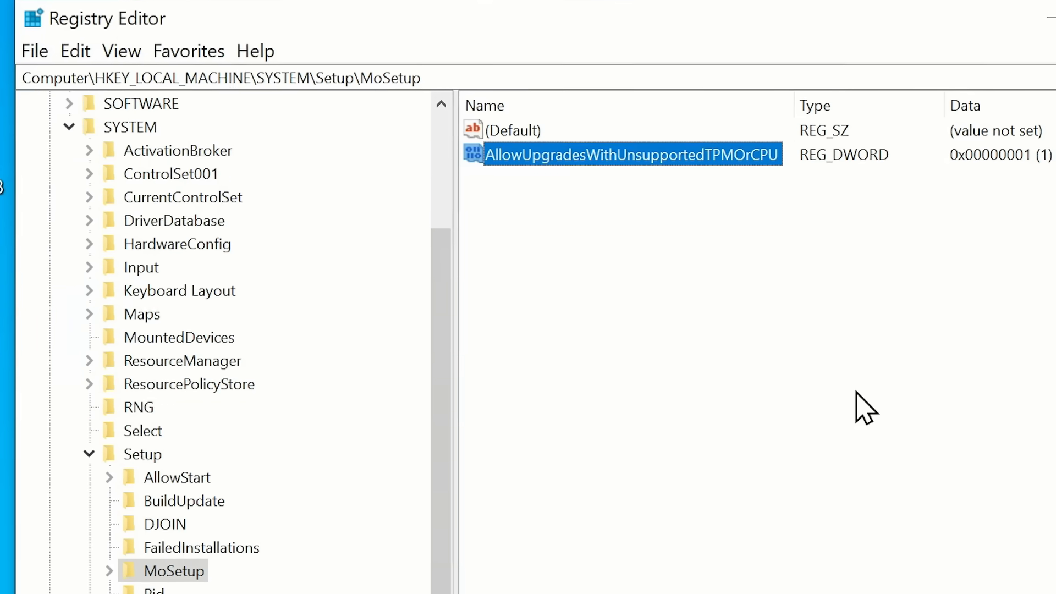
# - Close Registry Editor and launch setup.exe from the installation DVD with administrator approval
pyautogui.click(992, 44)
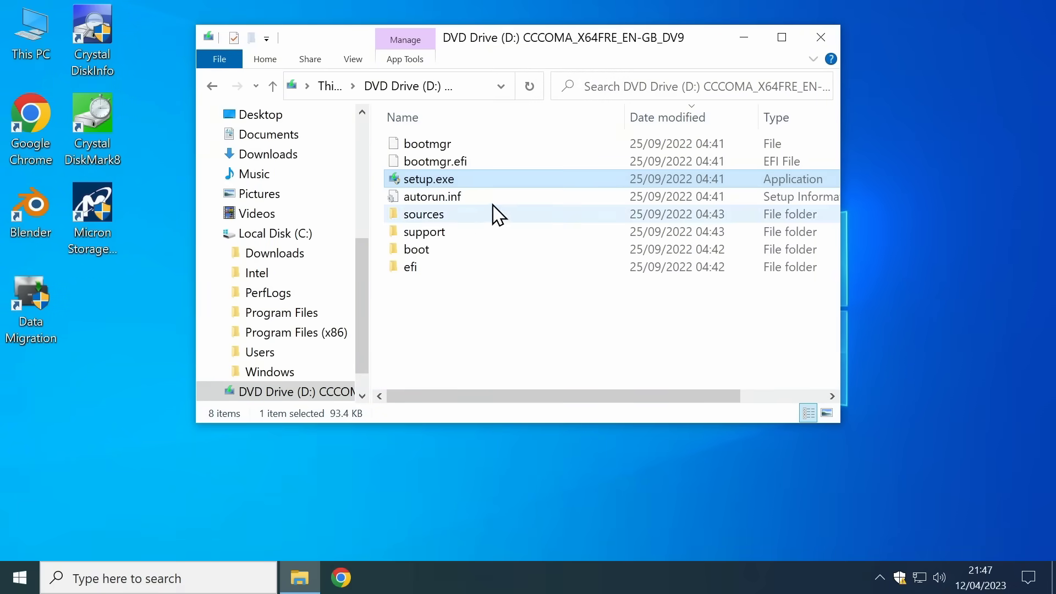
pyautogui.doubleClick(473, 179)
pyautogui.click(469, 420)
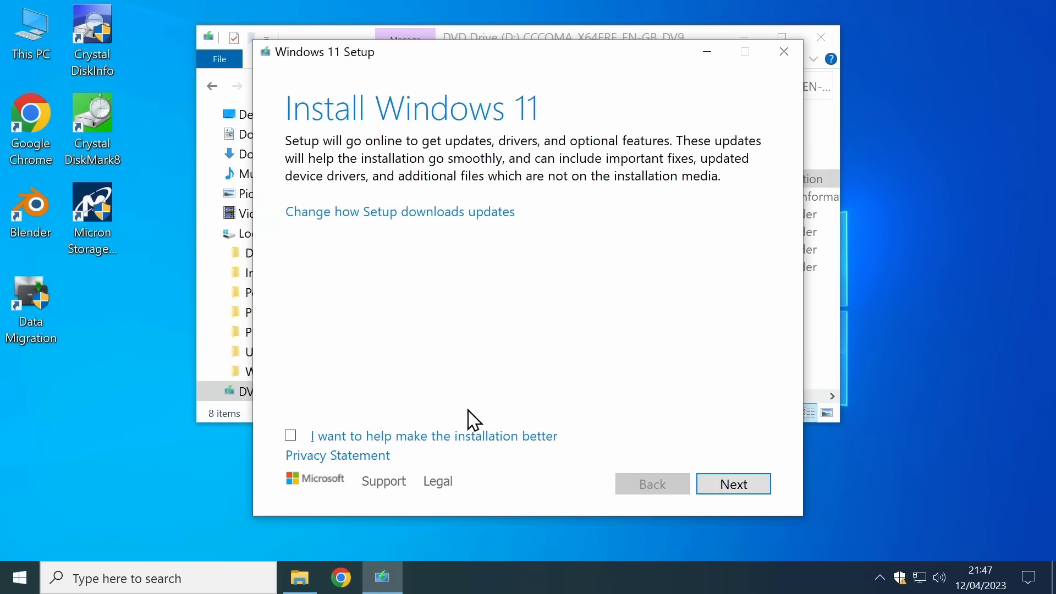
# - Accept the Windows 11 licence terms and the unsupported-hardware warning to reach Ready to install
pyautogui.click(737, 487)
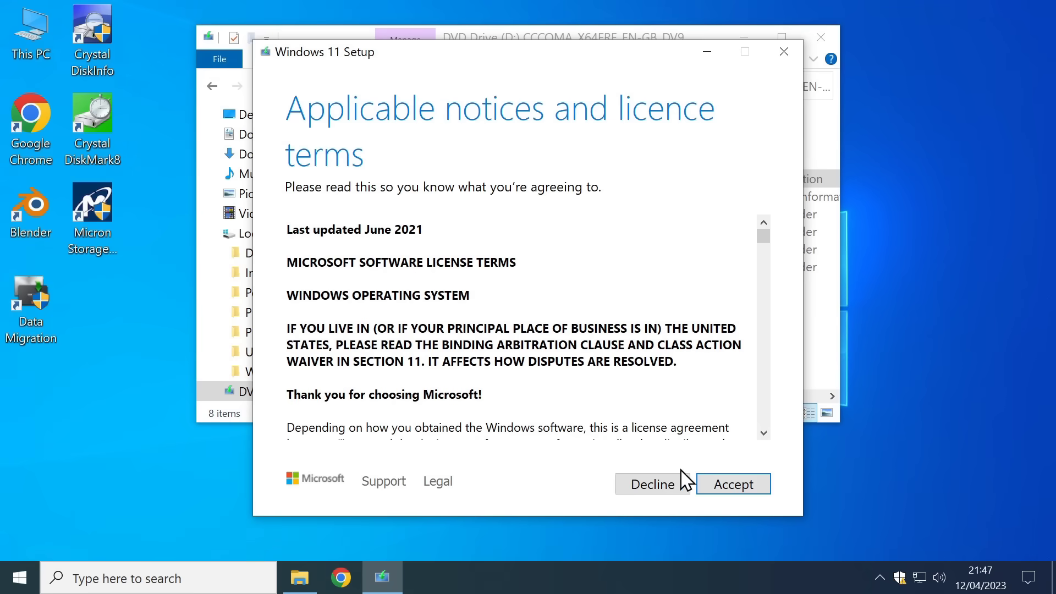
pyautogui.click(724, 489)
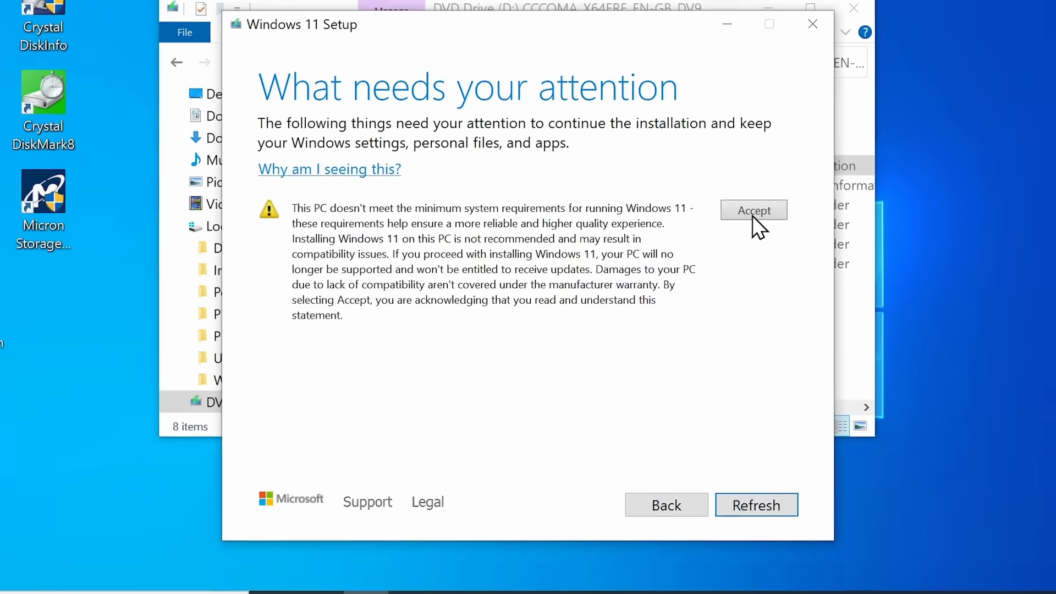
pyautogui.click(751, 214)
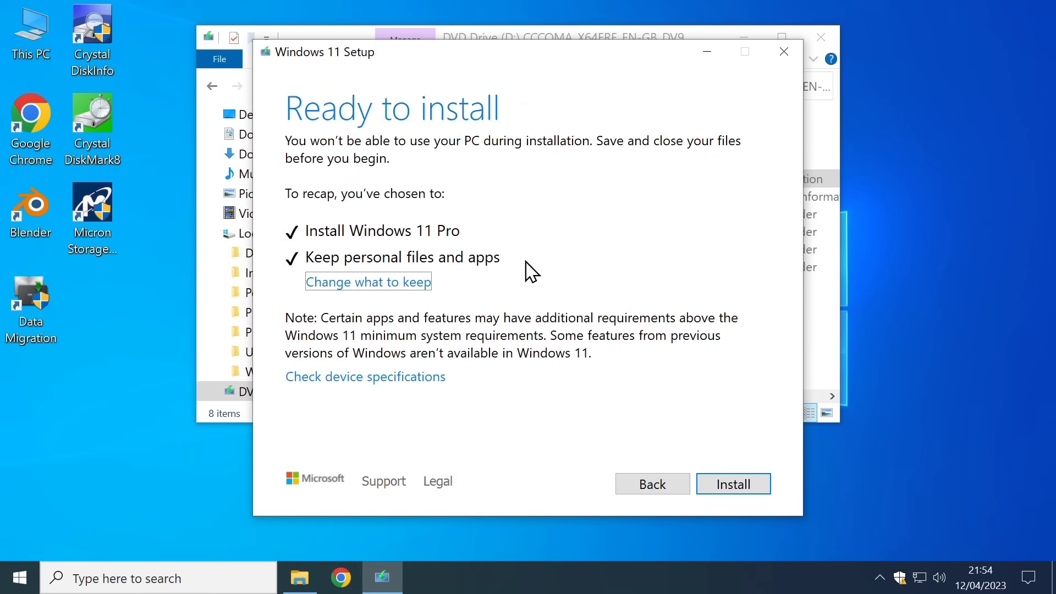
# - Install the Windows 11 upgrade, then open Graphics_Card_FINAL.blend from Blender's recent files and close Blender
pyautogui.click(721, 489)
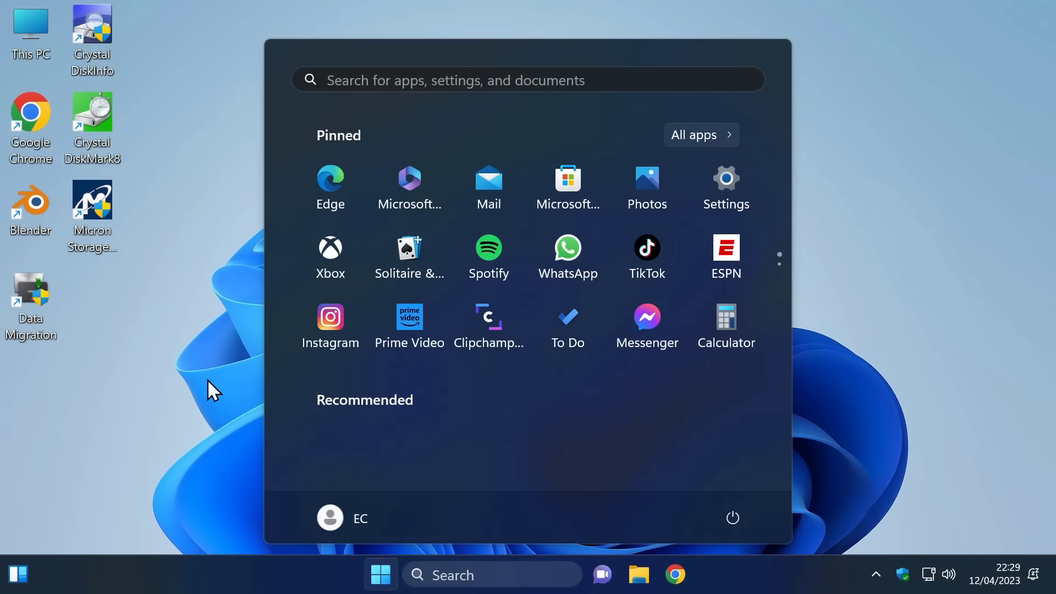
pyautogui.click(38, 201)
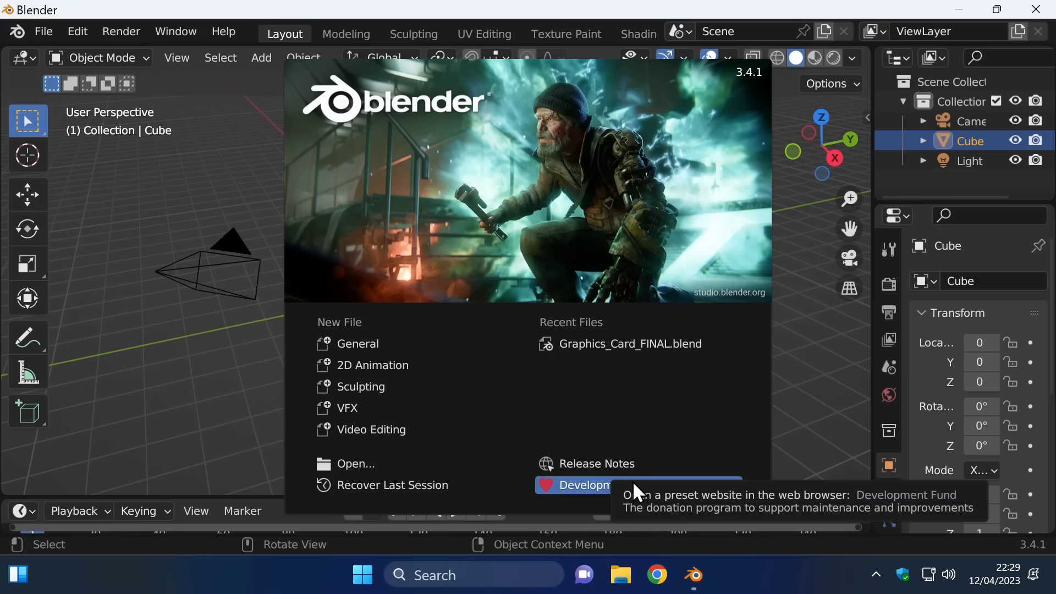
pyautogui.click(632, 344)
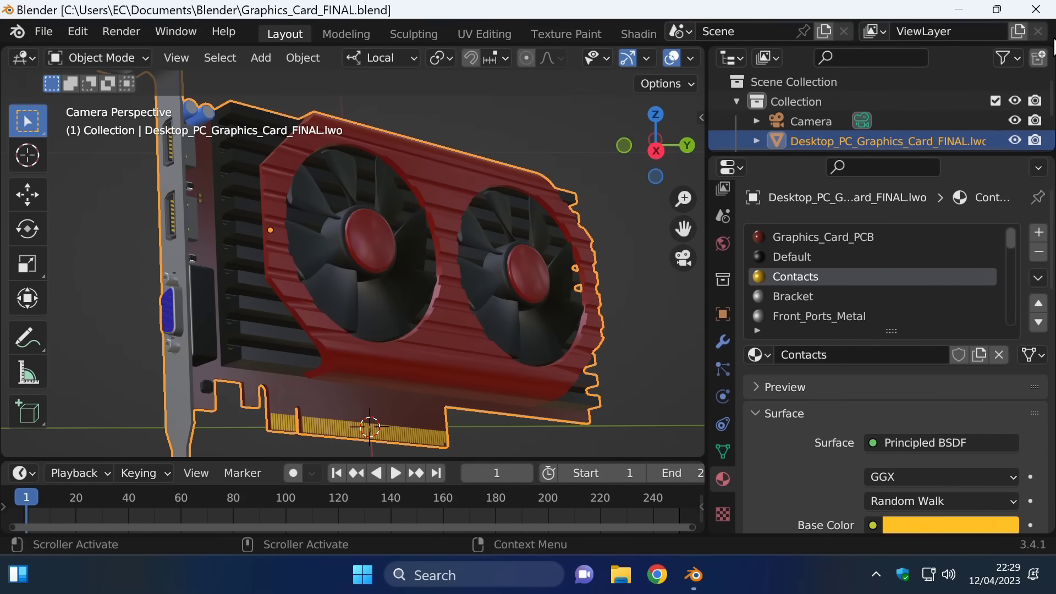
pyautogui.click(1027, 6)
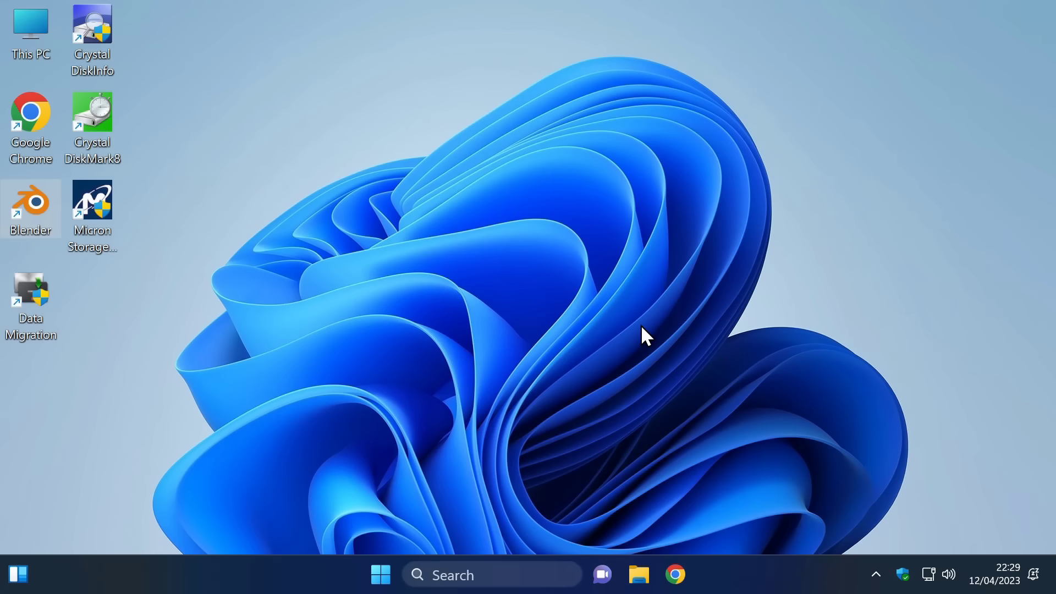